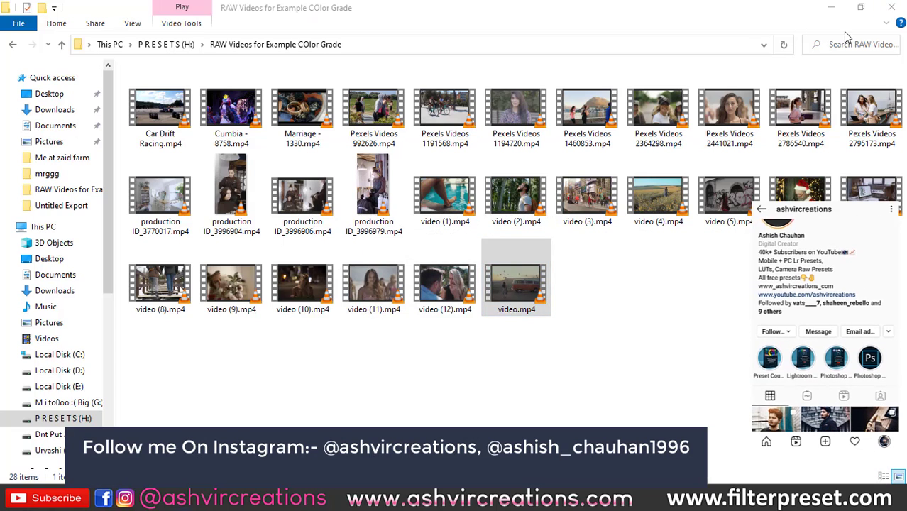
# Step: Close the raw videos folder and drag the FP-Cinematic Movie COLOR AVC 2021.CUBE LUT from the desktop
pyautogui.click(891, 7)
pyautogui.click(429, 127)
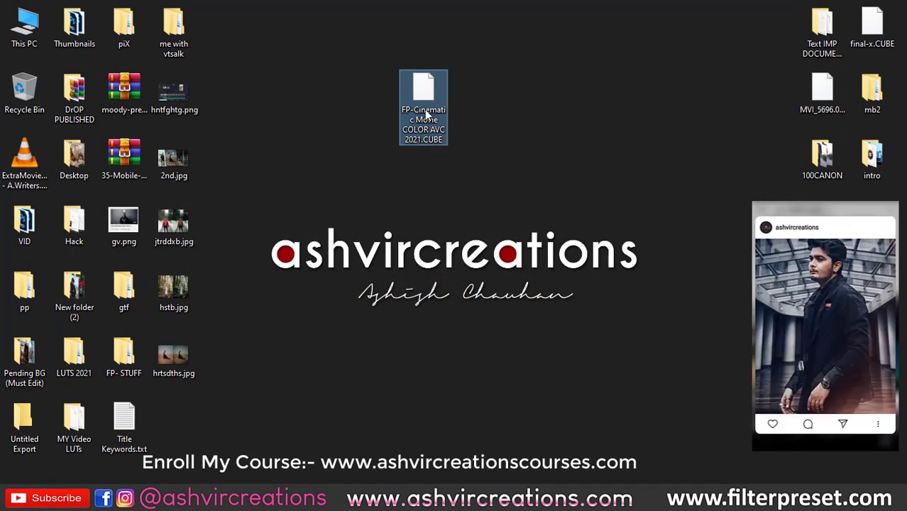
pyautogui.moveTo(428, 131)
pyautogui.mouseDown()
pyautogui.moveTo(449, 87)
pyautogui.moveTo(477, 121)
pyautogui.mouseUp()
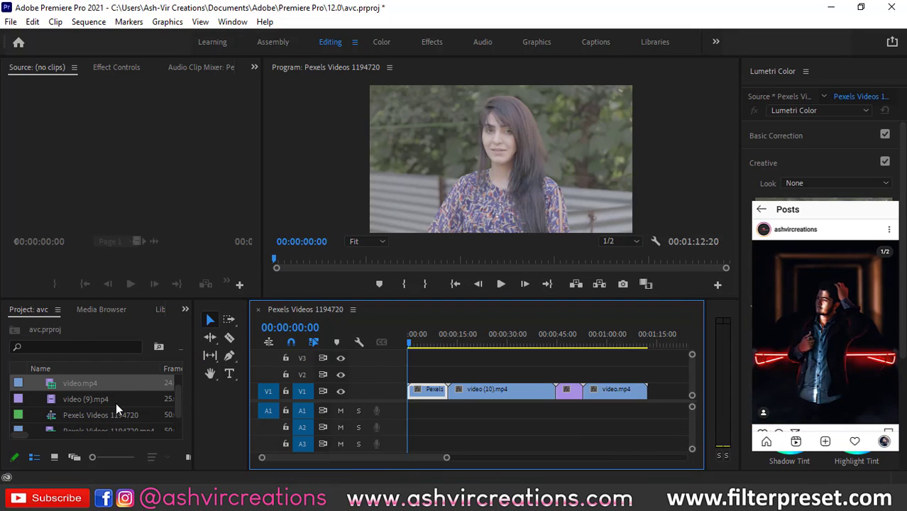
# Step: Create a new Adjustment Layer item in the Project panel with default settings
pyautogui.scroll(-1, 118, 408)
pyautogui.rightClick(115, 426)
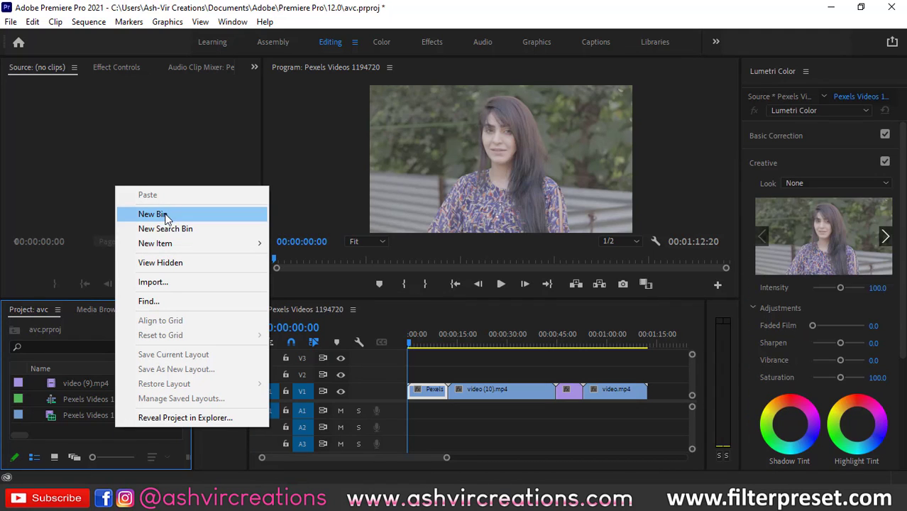
pyautogui.moveTo(168, 246)
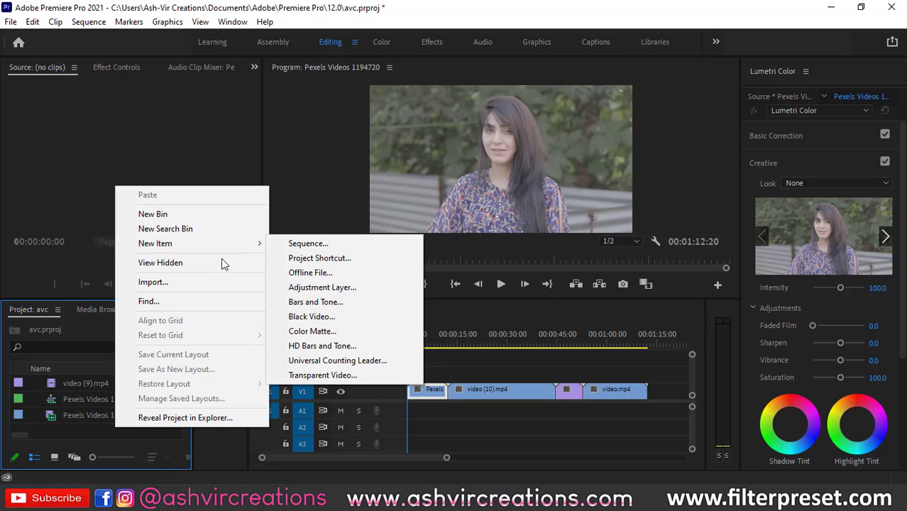
pyautogui.click(81, 421)
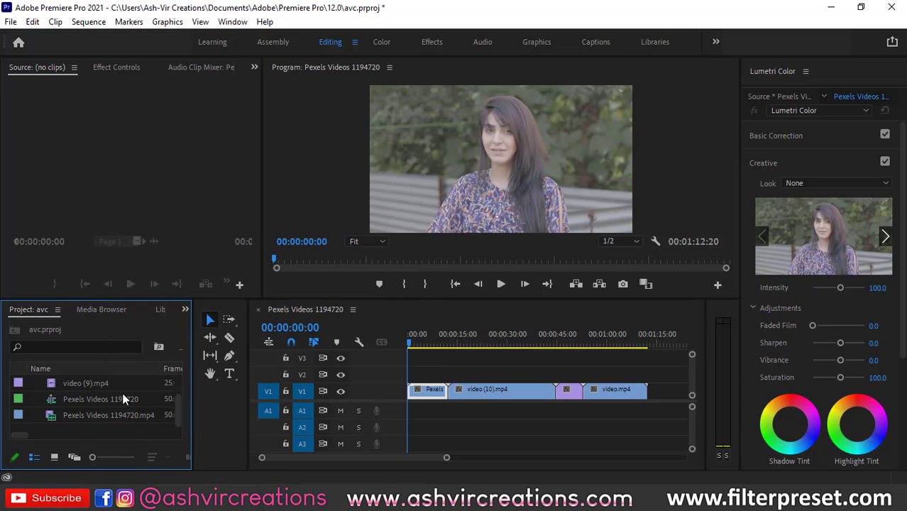
pyautogui.moveTo(442, 344)
pyautogui.mouseDown()
pyautogui.moveTo(603, 343)
pyautogui.moveTo(411, 343)
pyautogui.mouseUp()
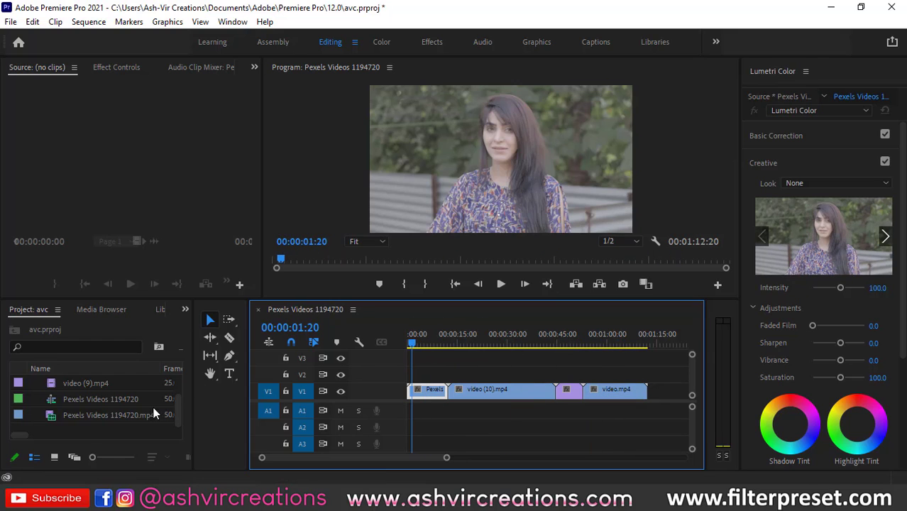
pyautogui.rightClick(124, 424)
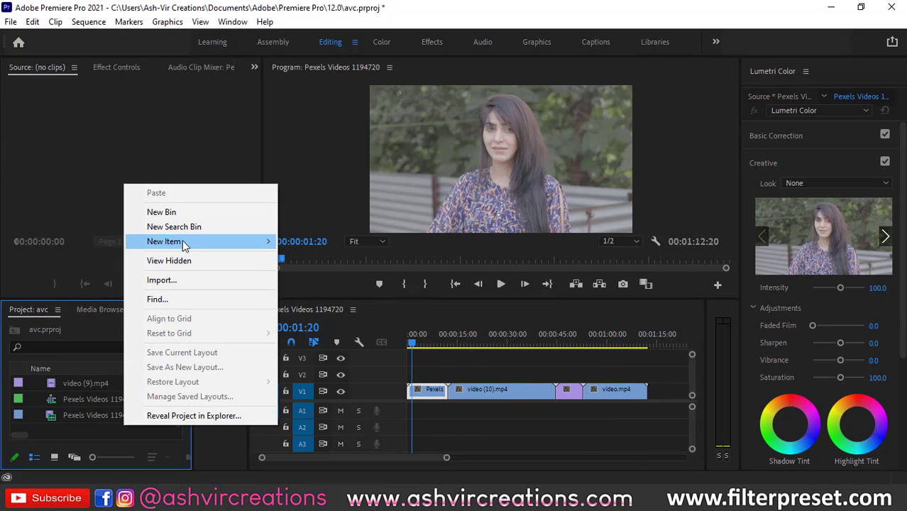
pyautogui.moveTo(183, 242)
pyautogui.click(321, 285)
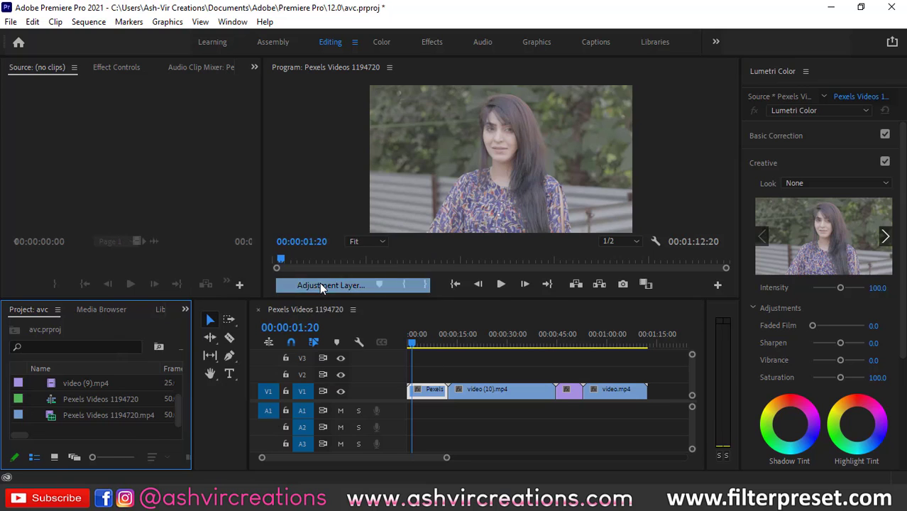
pyautogui.click(482, 295)
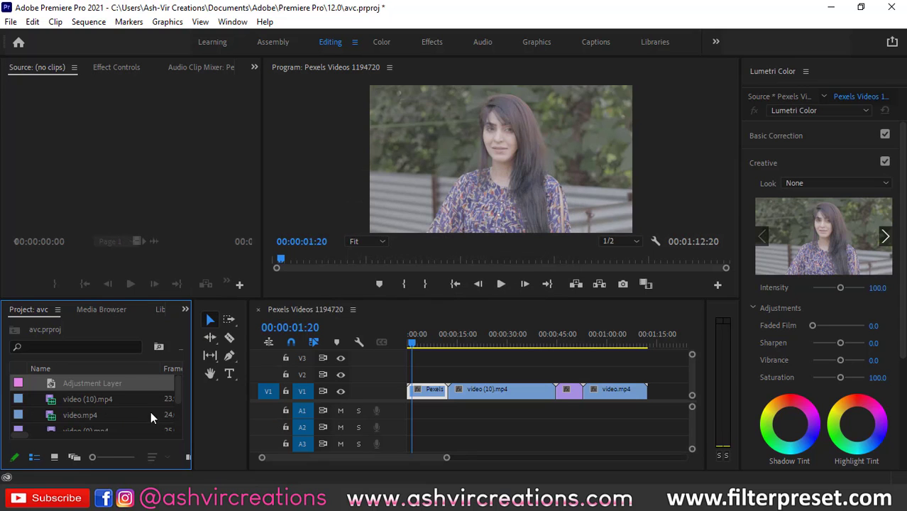
# Step: Place the adjustment layer on V2 at the sequence start and extend it to the sequence end
pyautogui.moveTo(86, 384); pyautogui.dragTo(334, 367)
pyautogui.moveTo(403, 381); pyautogui.dragTo(646, 373)
pyautogui.click(589, 343)
# Step: Select the V2 Adjustment Layer and drag the Lumetri Color panel divider left to widen it
pyautogui.moveTo(593, 344); pyautogui.dragTo(422, 348)
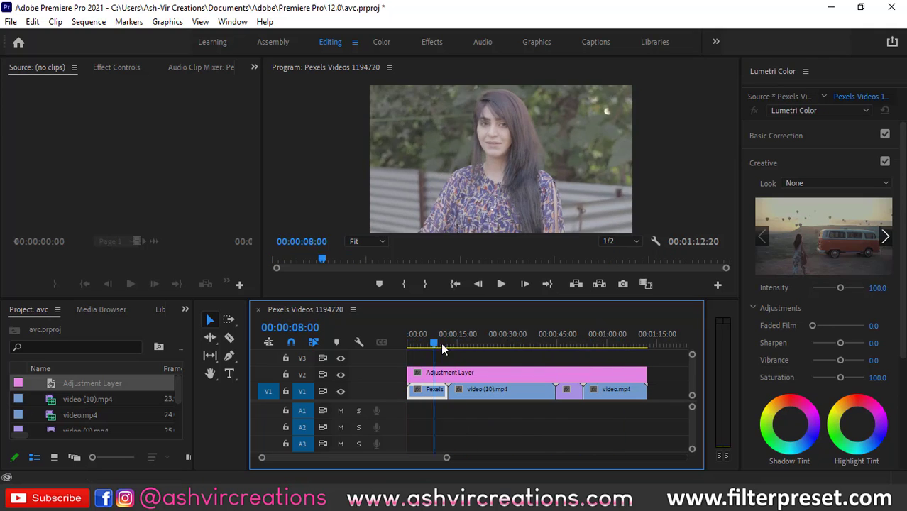
pyautogui.moveTo(422, 348)
pyautogui.mouseDown()
pyautogui.moveTo(526, 348)
pyautogui.moveTo(415, 347)
pyautogui.mouseUp()
pyautogui.click(446, 376)
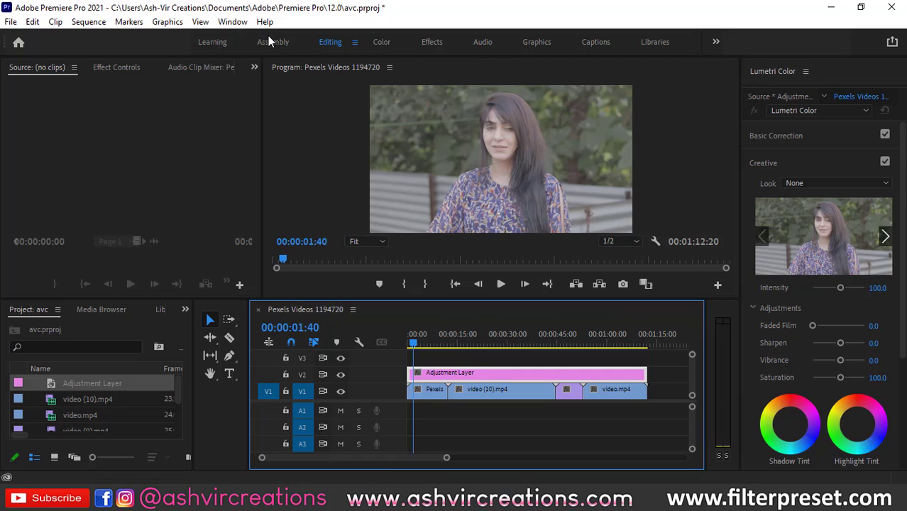
pyautogui.click(233, 22)
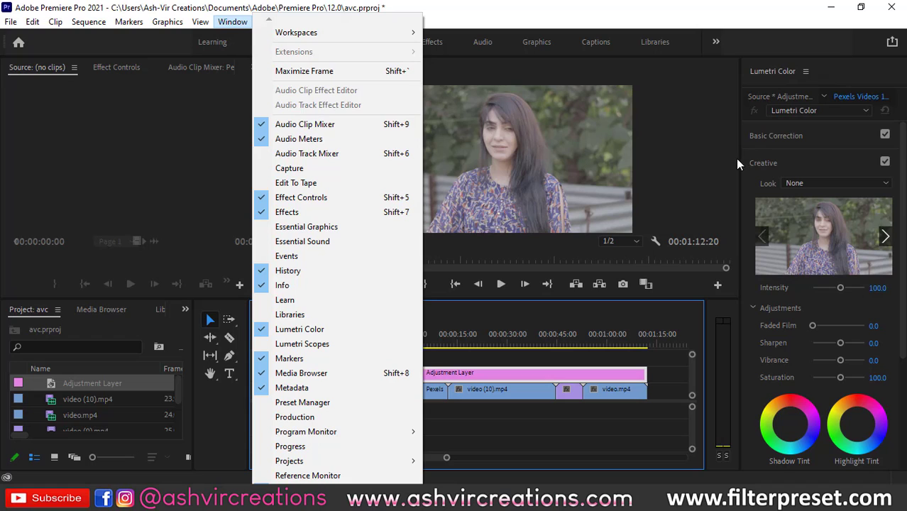
pyautogui.click(302, 330)
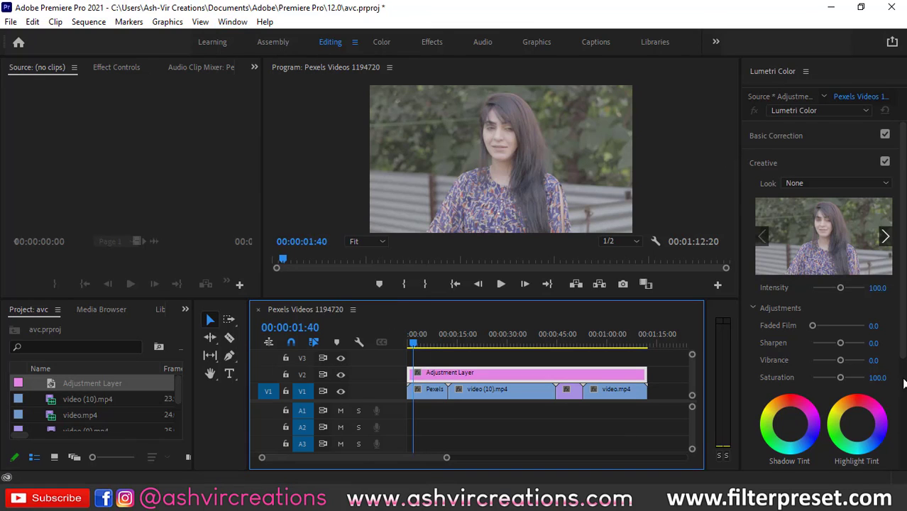
pyautogui.moveTo(739, 203); pyautogui.dragTo(703, 202)
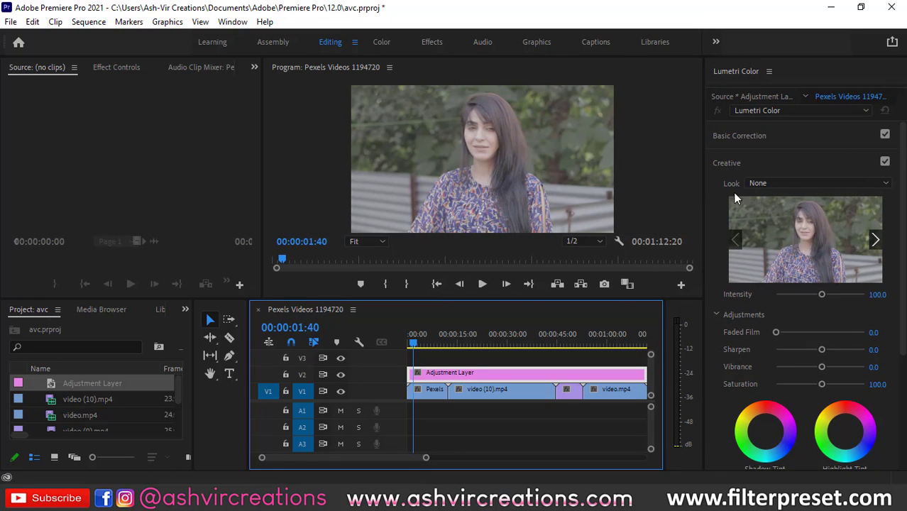
# Step: Load the FP-Cinematic Movie COLOR AVC 2021.CUBE file from the desktop as the Creative Look
pyautogui.click(754, 163)
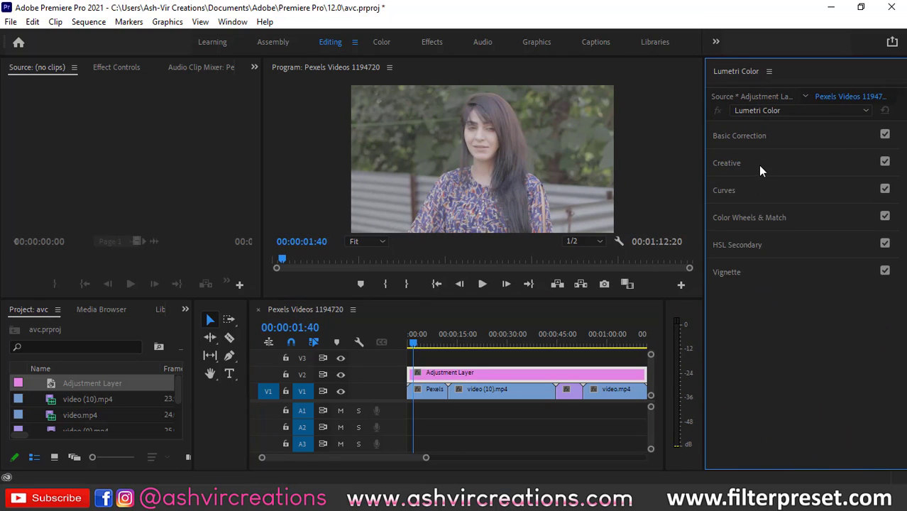
pyautogui.click(759, 171)
pyautogui.click(763, 184)
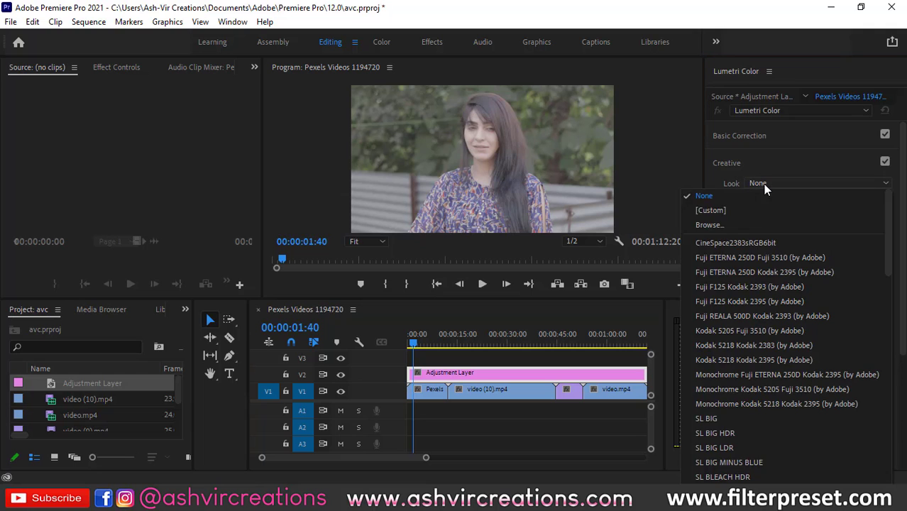
pyautogui.click(719, 224)
pyautogui.click(55, 132)
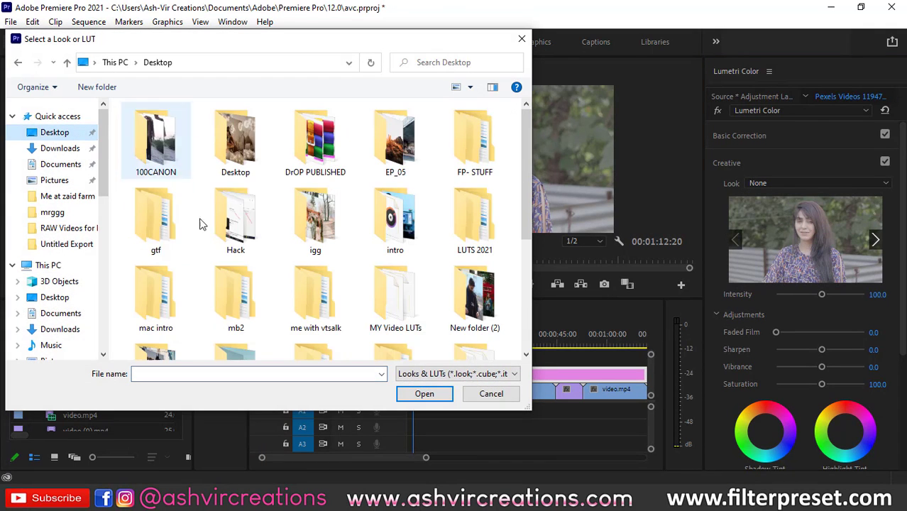
pyautogui.scroll(-5, 454, 269)
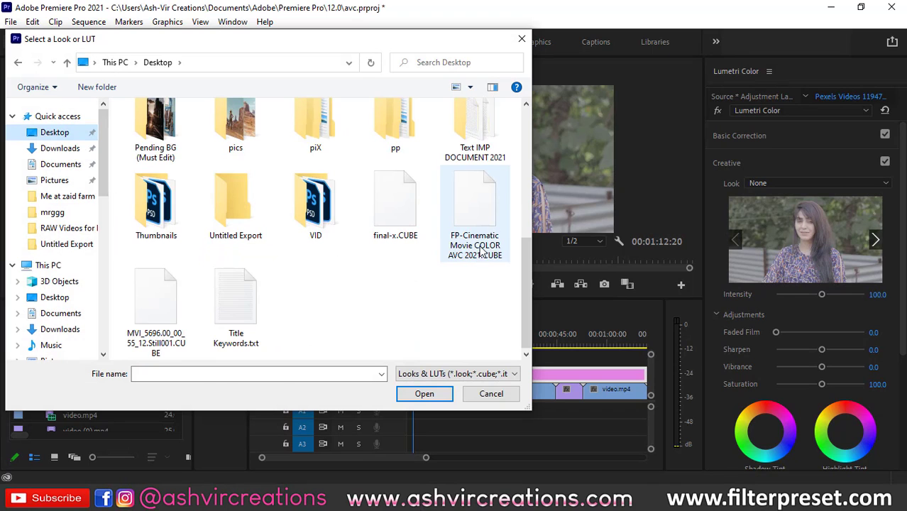
pyautogui.click(481, 250)
pyautogui.doubleClick(479, 220)
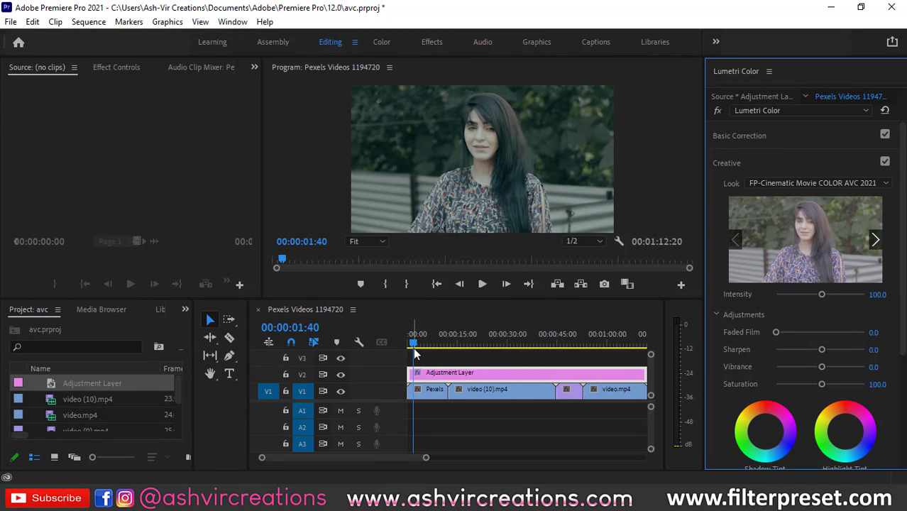
# Step: Toggle the Creative look off and on to compare, then scrub to about twelve seconds
pyautogui.moveTo(416, 351); pyautogui.dragTo(419, 349)
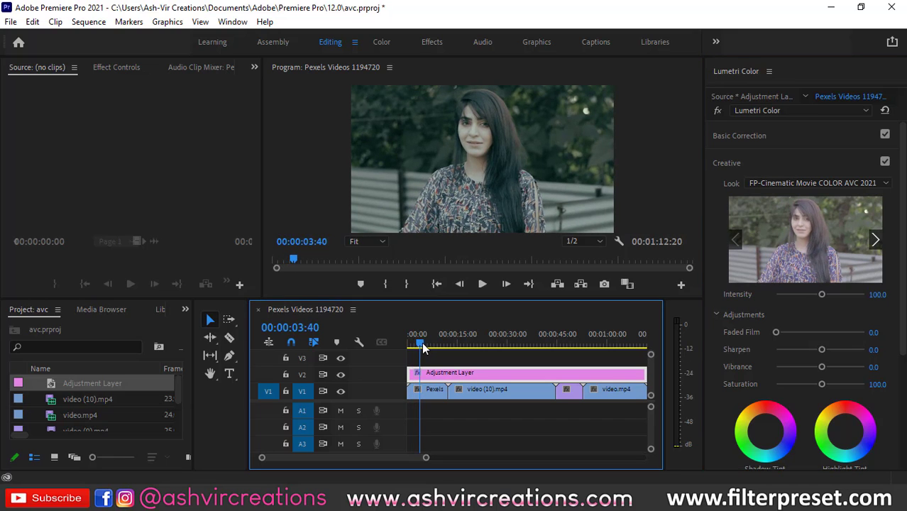
pyautogui.click(883, 136)
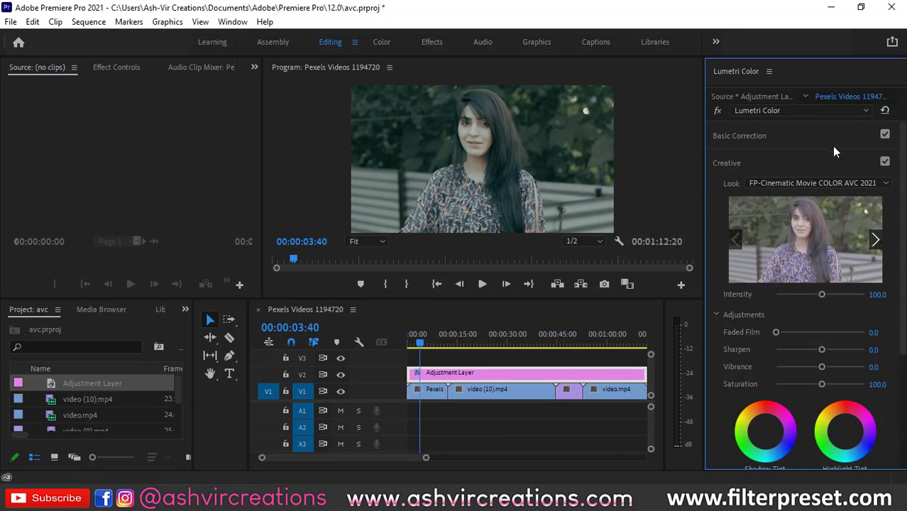
pyautogui.click(862, 163)
pyautogui.click(884, 163)
pyautogui.click(884, 163)
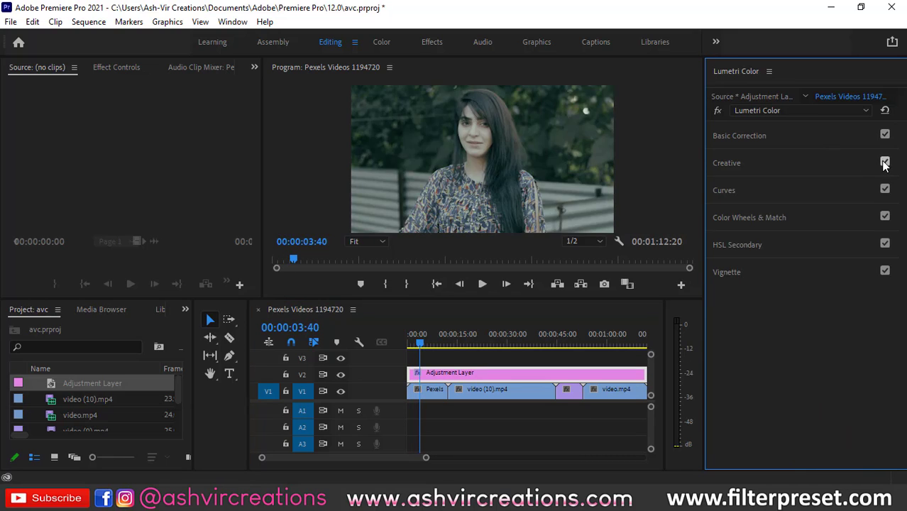
pyautogui.click(422, 345)
pyautogui.moveTo(425, 347); pyautogui.dragTo(447, 346)
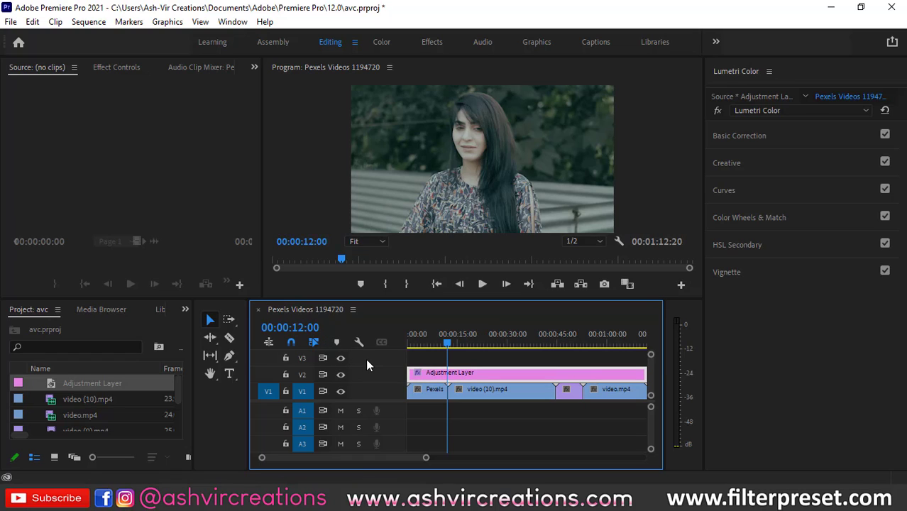
# Step: Razor the adjustment layer at 00:00:12:00, then return to the Selection Tool
pyautogui.click(230, 338)
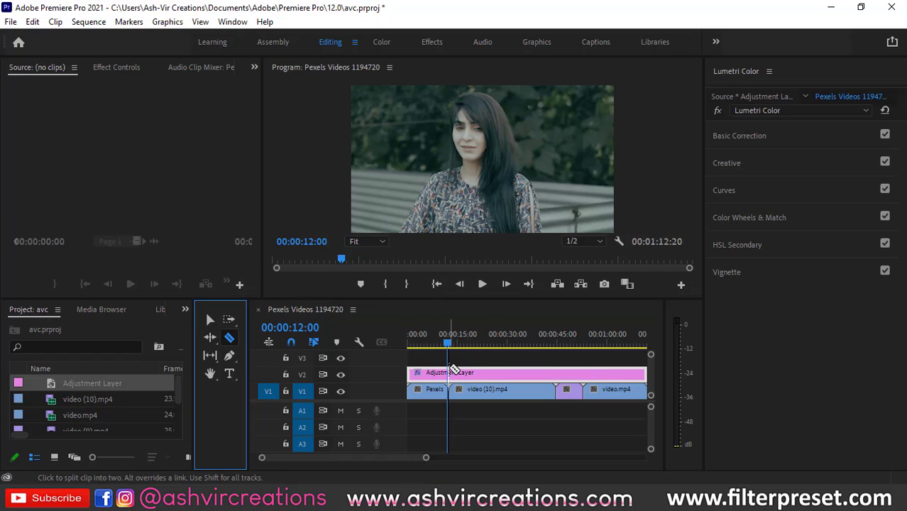
pyautogui.click(448, 372)
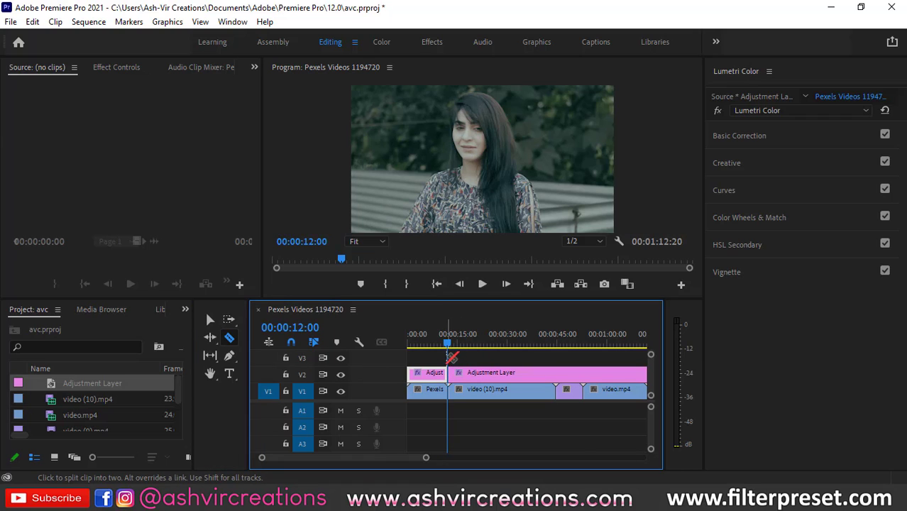
pyautogui.scroll(3, 427, 458)
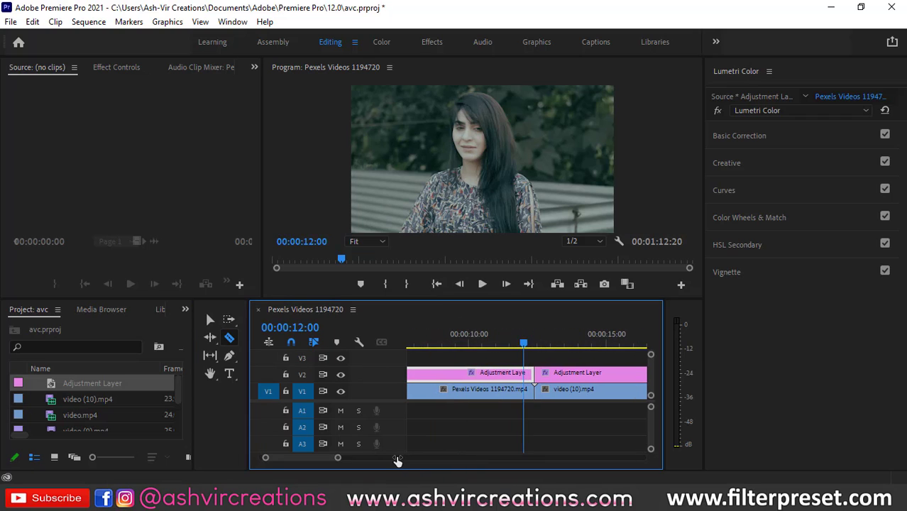
pyautogui.scroll(-5, 397, 460)
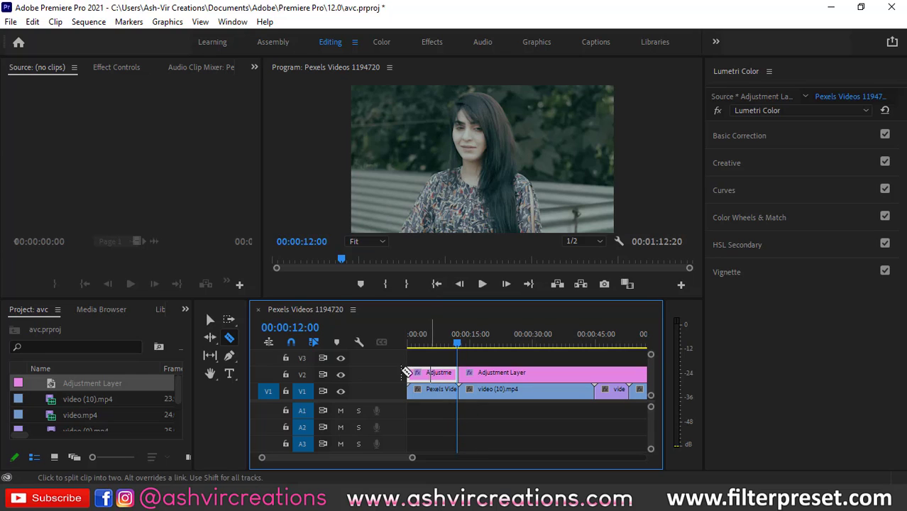
pyautogui.press('v')
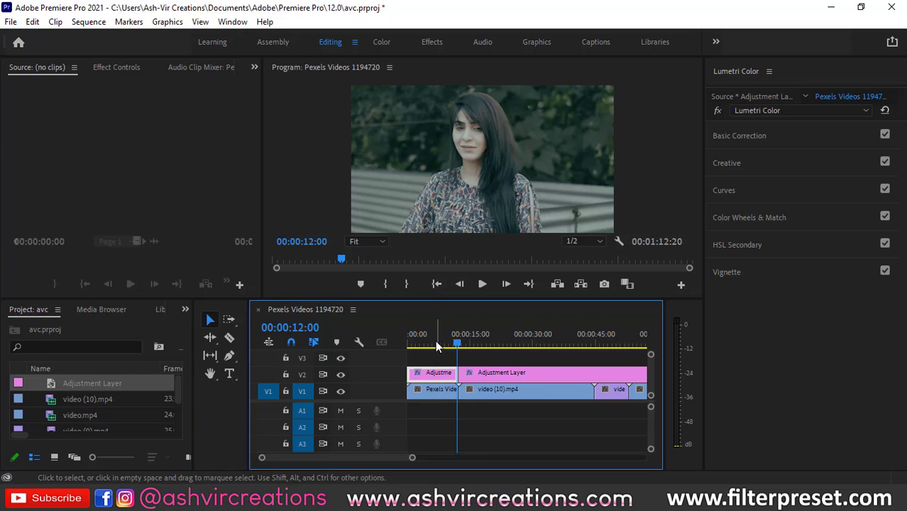
pyautogui.click(435, 341)
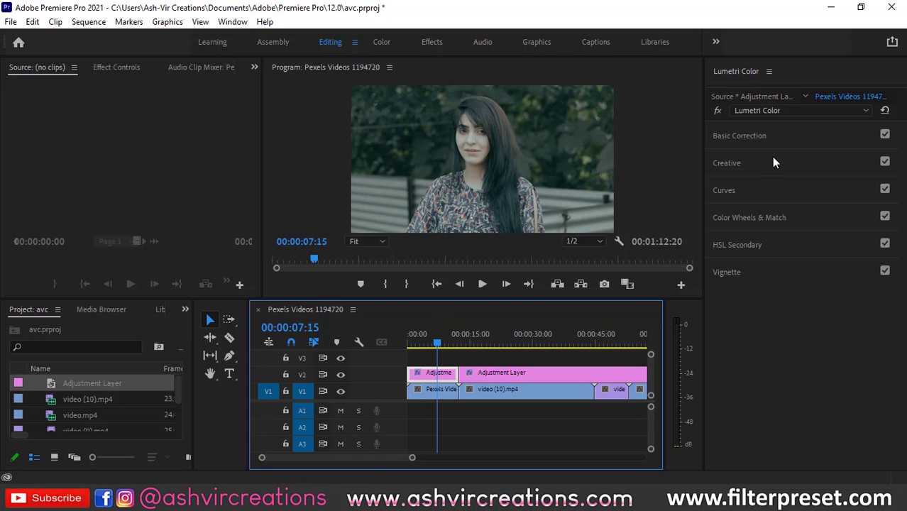
# Step: In Basic Correction set Contrast 52.2, Highlights -26.9, Shadows -32.8, Blacks -40.3, keeping Exposure 0.0
pyautogui.click(765, 135)
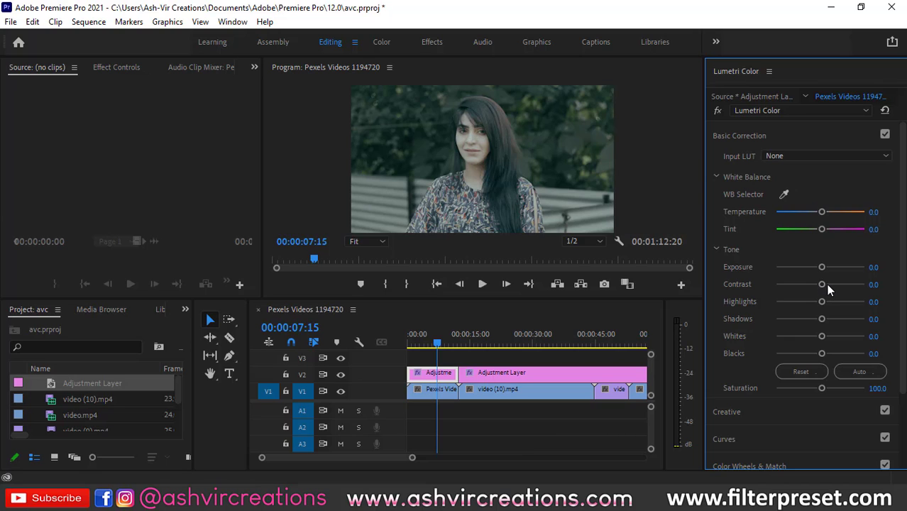
pyautogui.moveTo(824, 284); pyautogui.dragTo(835, 285)
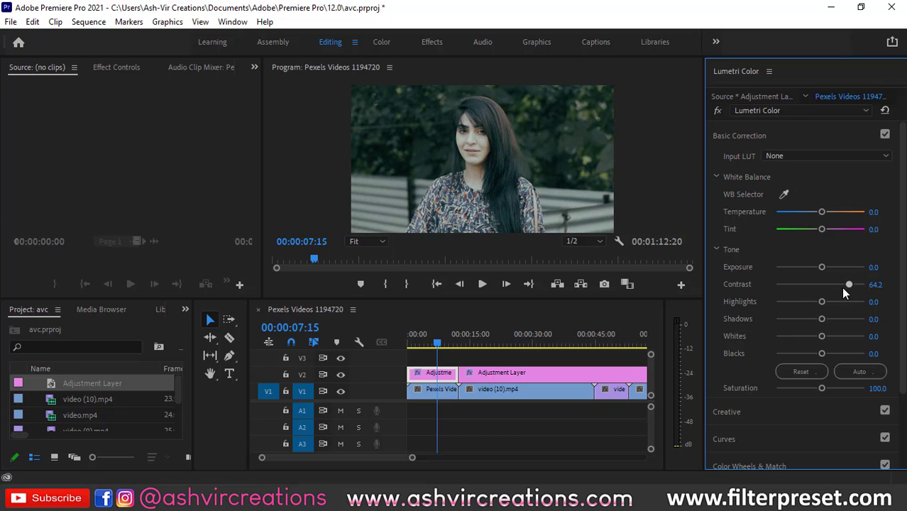
pyautogui.moveTo(823, 302); pyautogui.dragTo(809, 301)
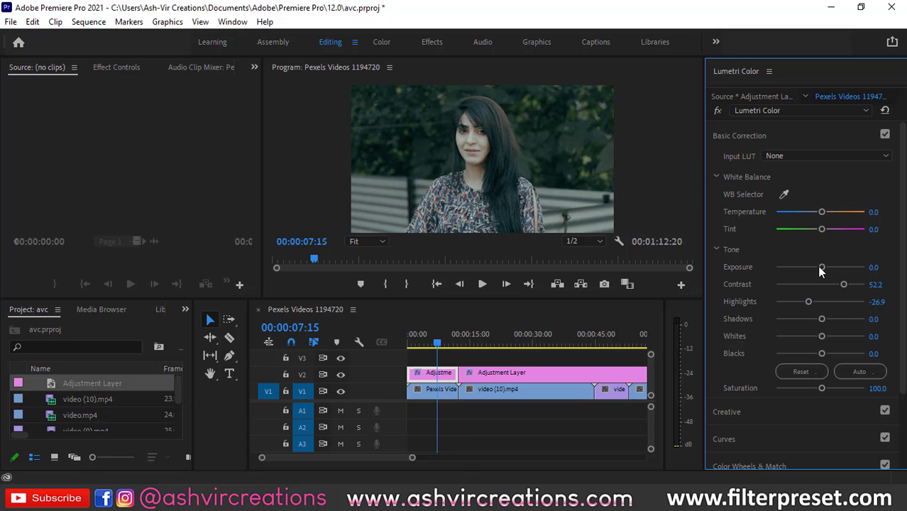
pyautogui.moveTo(818, 270); pyautogui.dragTo(822, 269)
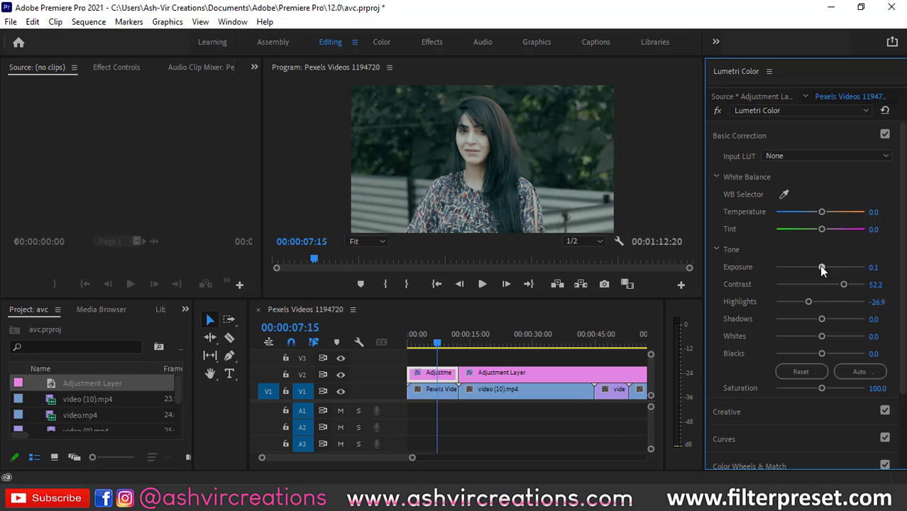
pyautogui.click(821, 268)
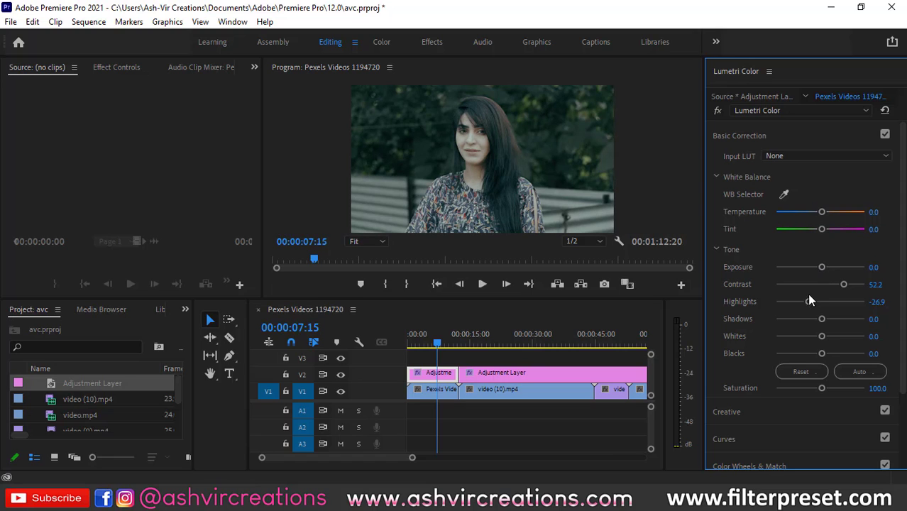
pyautogui.moveTo(820, 319); pyautogui.dragTo(804, 321)
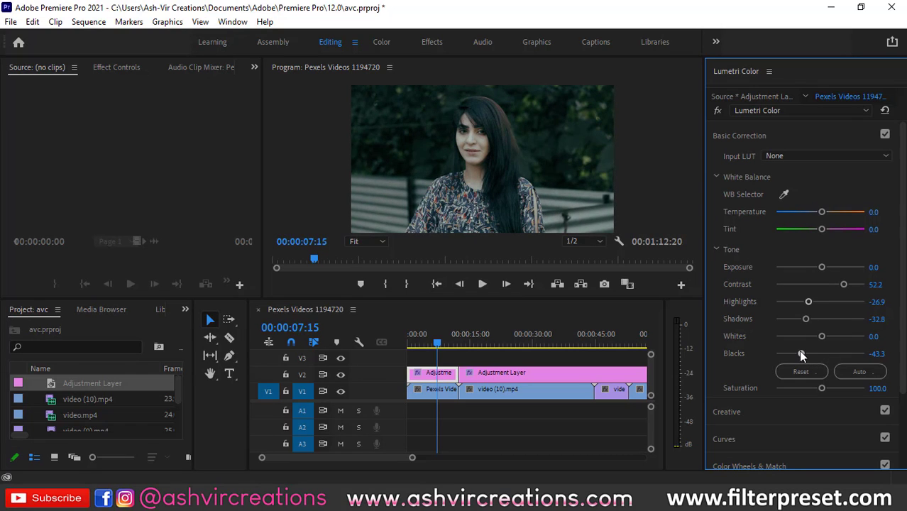
pyautogui.moveTo(800, 354); pyautogui.dragTo(802, 353)
pyautogui.click(750, 137)
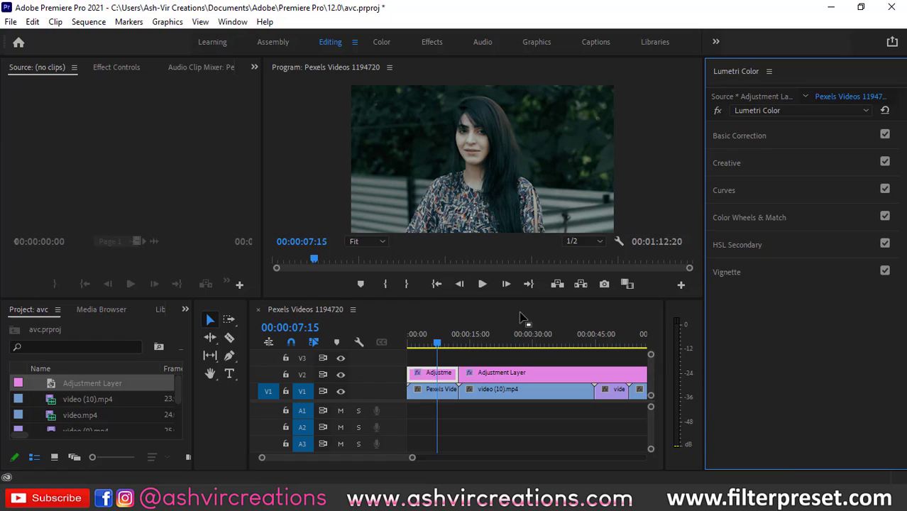
# Step: Scrub back through the woman clip, then go to 00:00:18:37 and select the night clip's adjustment layer
pyautogui.click(428, 390)
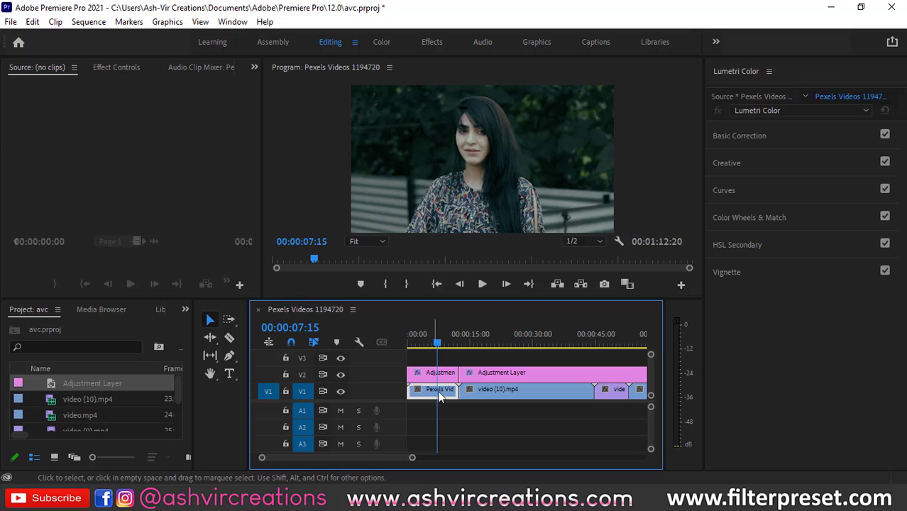
pyautogui.click(434, 345)
pyautogui.moveTo(426, 344); pyautogui.dragTo(425, 344)
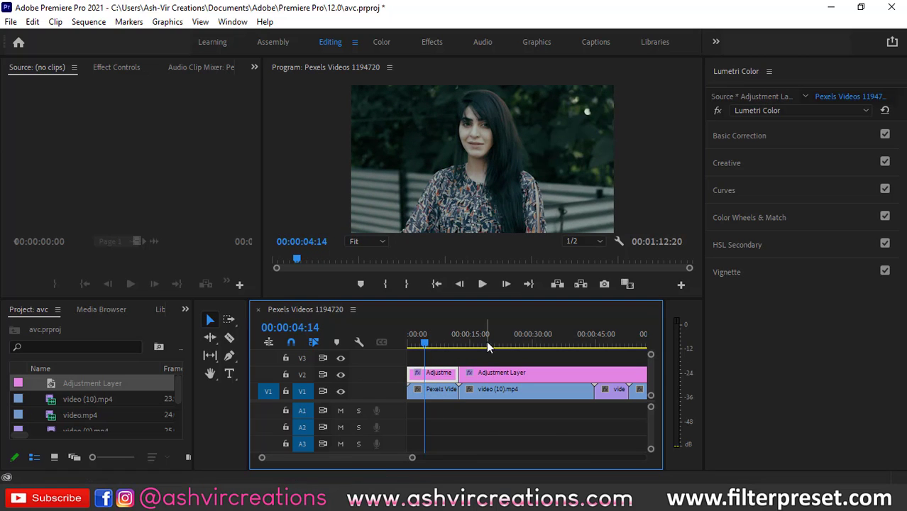
pyautogui.click(485, 344)
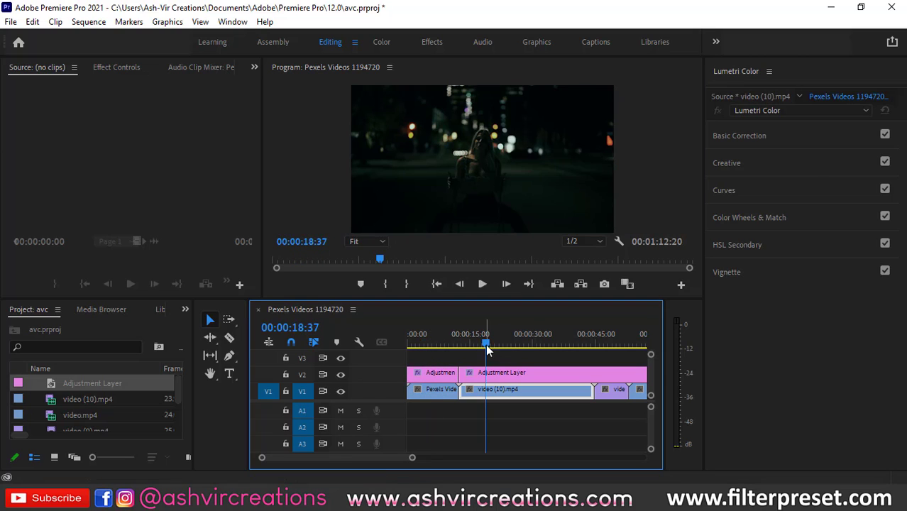
pyautogui.click(500, 372)
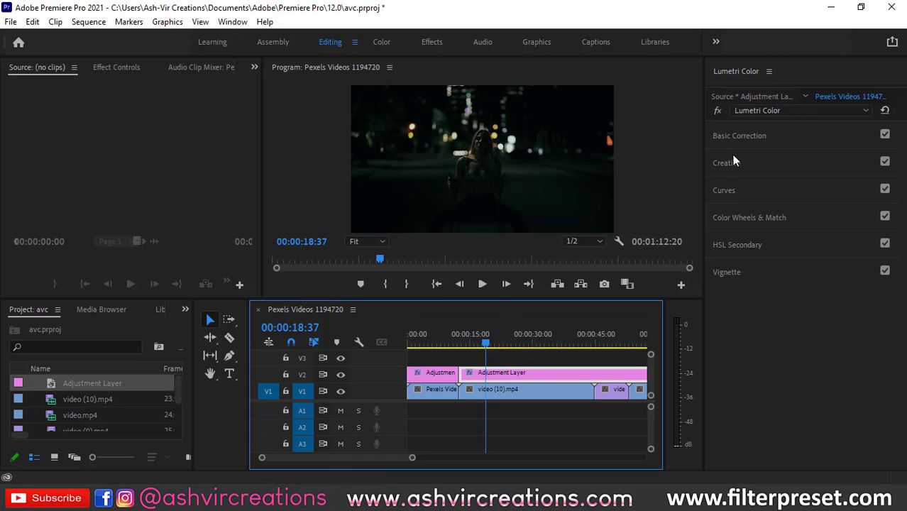
pyautogui.click(437, 343)
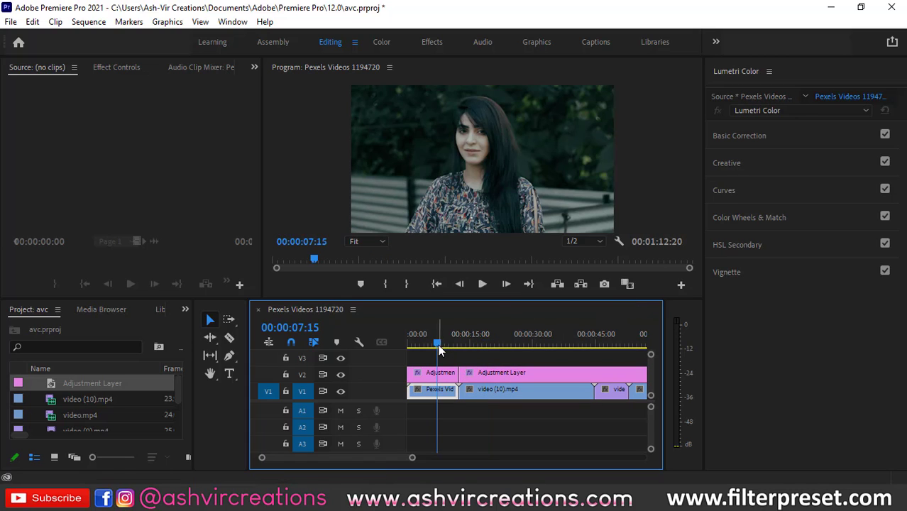
pyautogui.click(443, 374)
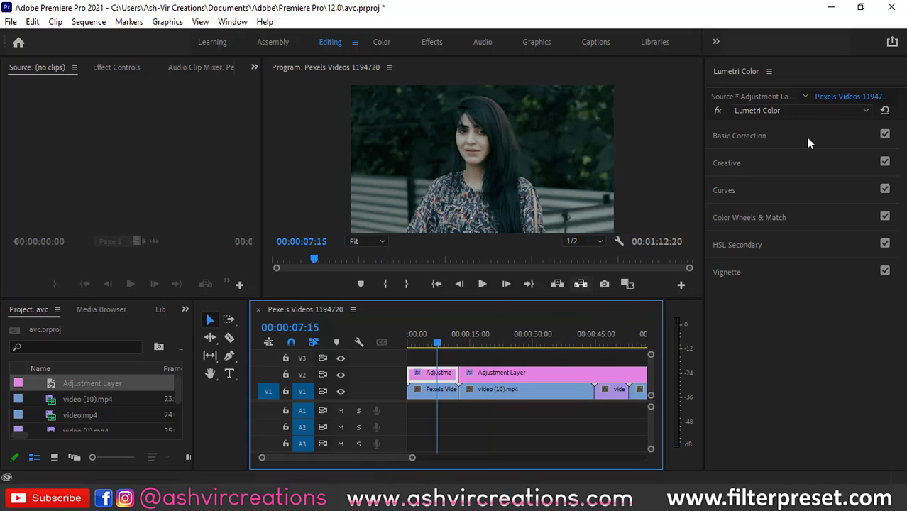
pyautogui.click(884, 137)
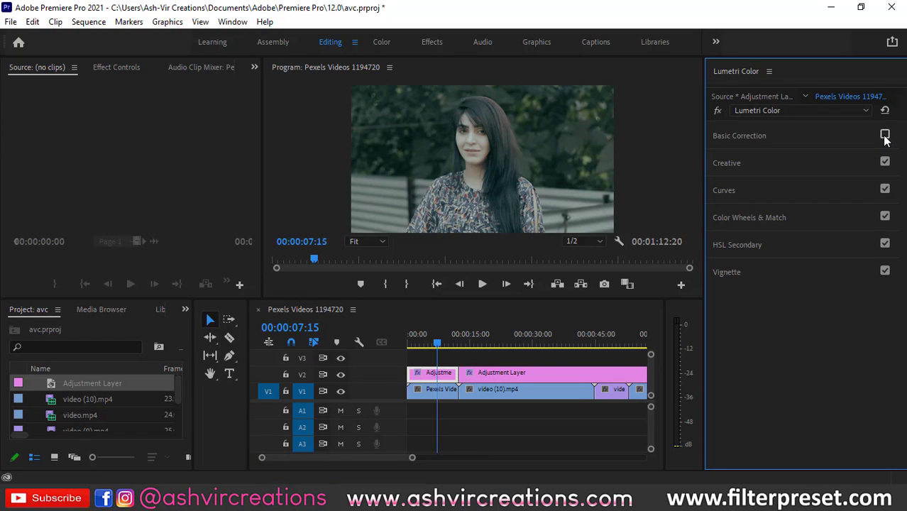
pyautogui.click(884, 135)
pyautogui.click(884, 135)
pyautogui.click(884, 135)
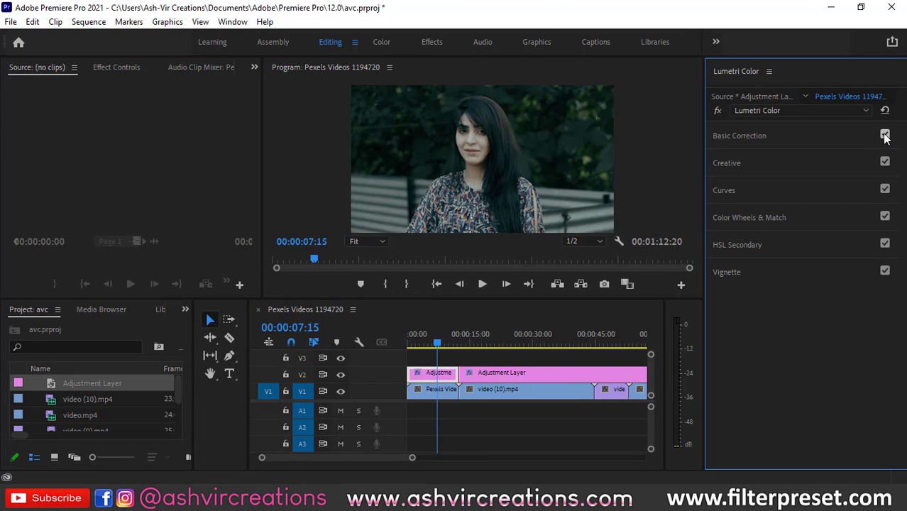
pyautogui.click(884, 135)
pyautogui.click(884, 136)
pyautogui.click(885, 136)
pyautogui.click(884, 136)
pyautogui.click(885, 135)
pyautogui.click(883, 169)
pyautogui.click(885, 135)
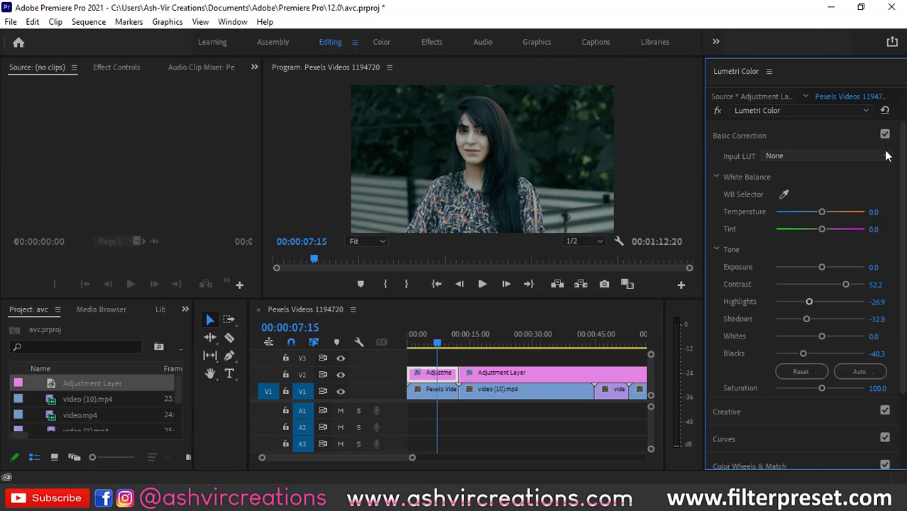
pyautogui.click(884, 135)
pyautogui.click(848, 136)
pyautogui.click(885, 163)
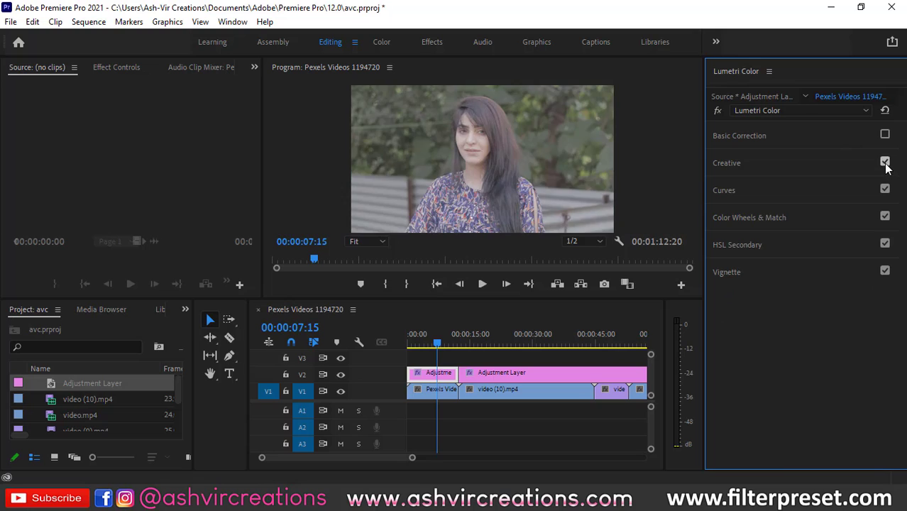
pyautogui.click(884, 162)
pyautogui.click(884, 135)
# Step: Zoom out the timeline, cut the V2 adjustment layer at 00:00:43:48, then preview the night clip
pyautogui.click(507, 340)
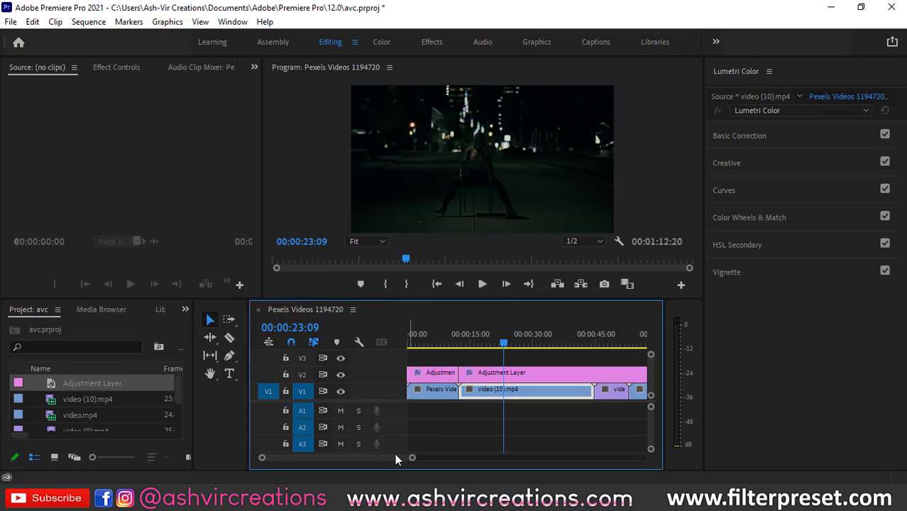
pyautogui.moveTo(412, 457); pyautogui.dragTo(466, 458)
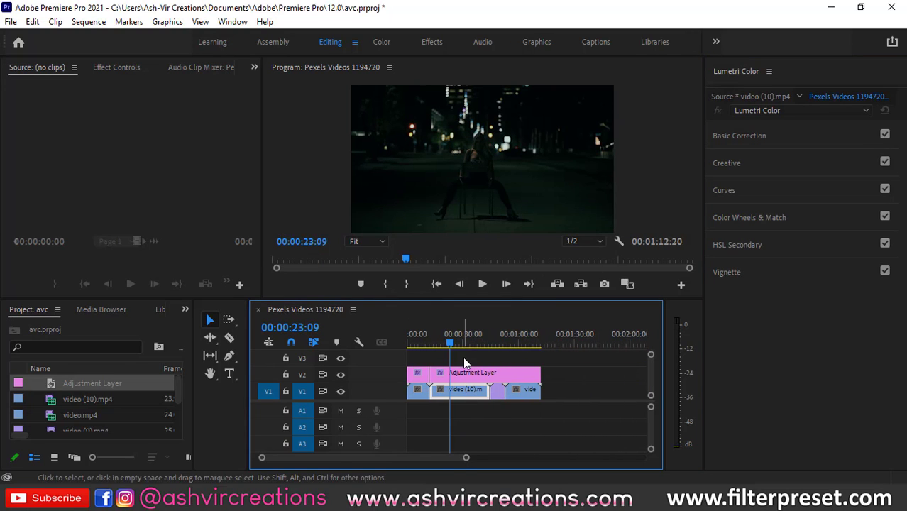
pyautogui.moveTo(451, 344); pyautogui.dragTo(492, 345)
pyautogui.click(493, 376)
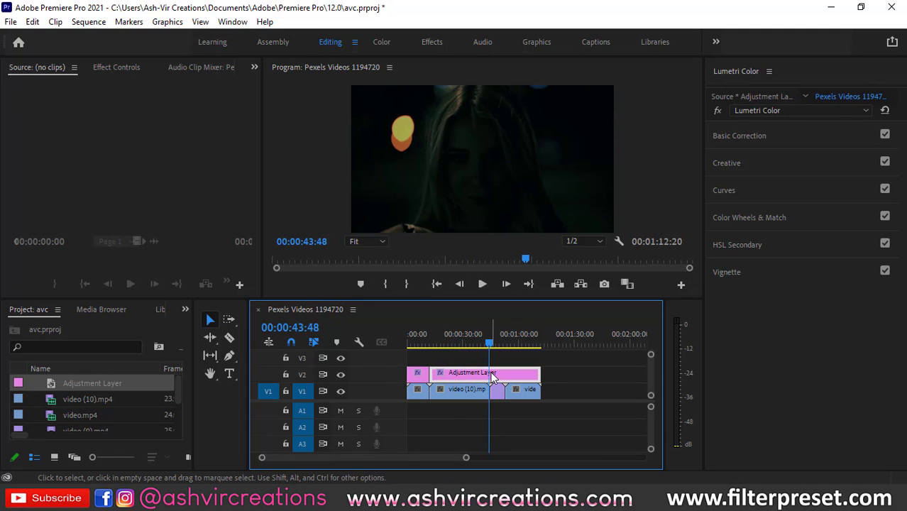
pyautogui.press('c')
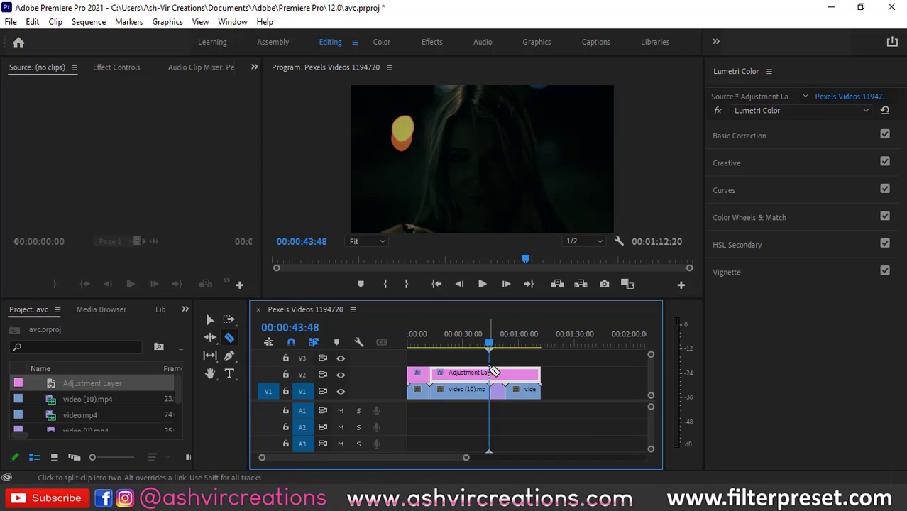
pyautogui.click(491, 372)
pyautogui.press('v')
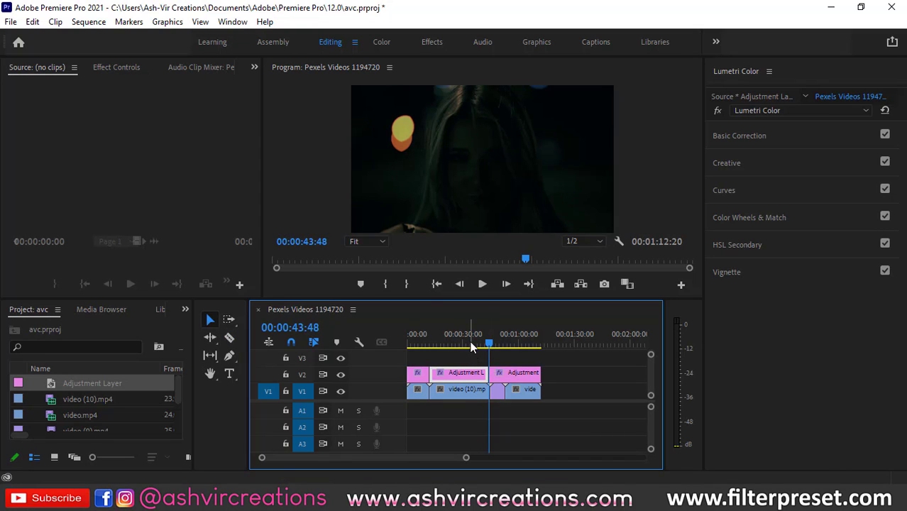
pyautogui.click(469, 344)
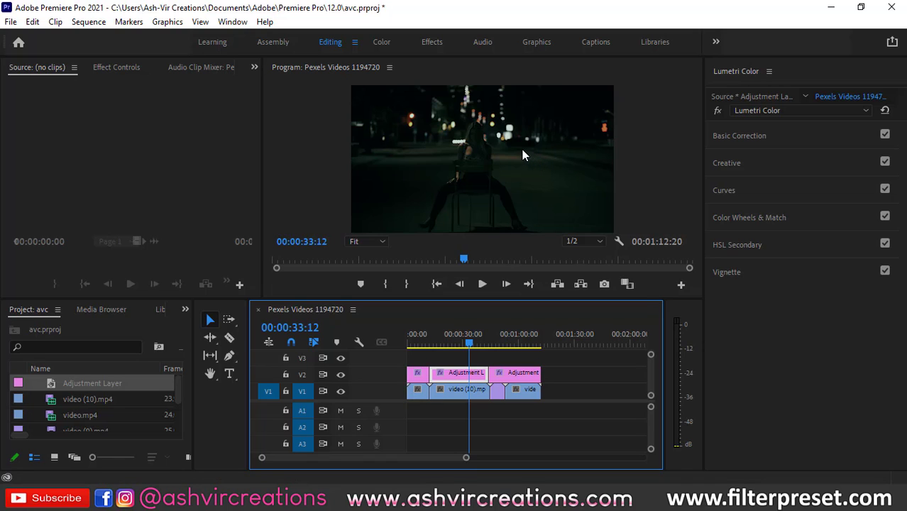
pyautogui.moveTo(469, 345)
pyautogui.mouseDown()
pyautogui.moveTo(485, 347)
pyautogui.moveTo(477, 345)
pyautogui.mouseUp()
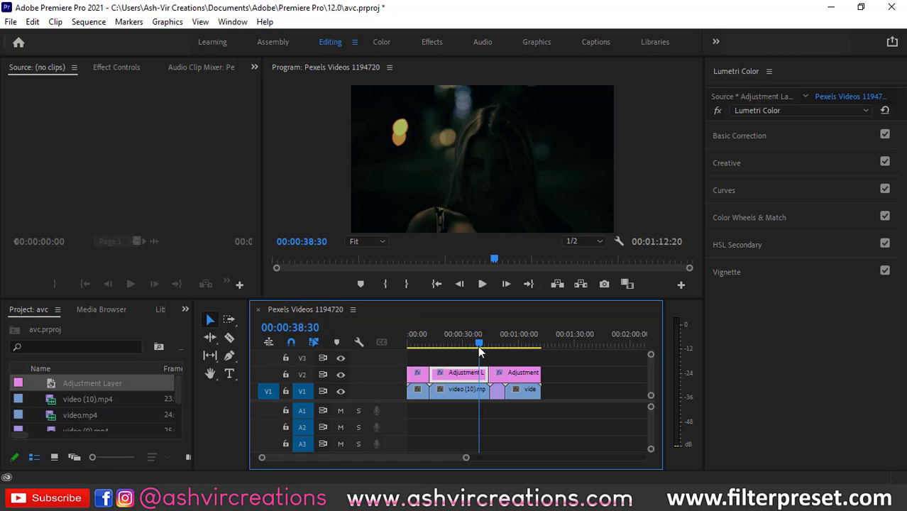
# Step: Toggle the Creative look off and on to compare the night street clip
pyautogui.click(776, 159)
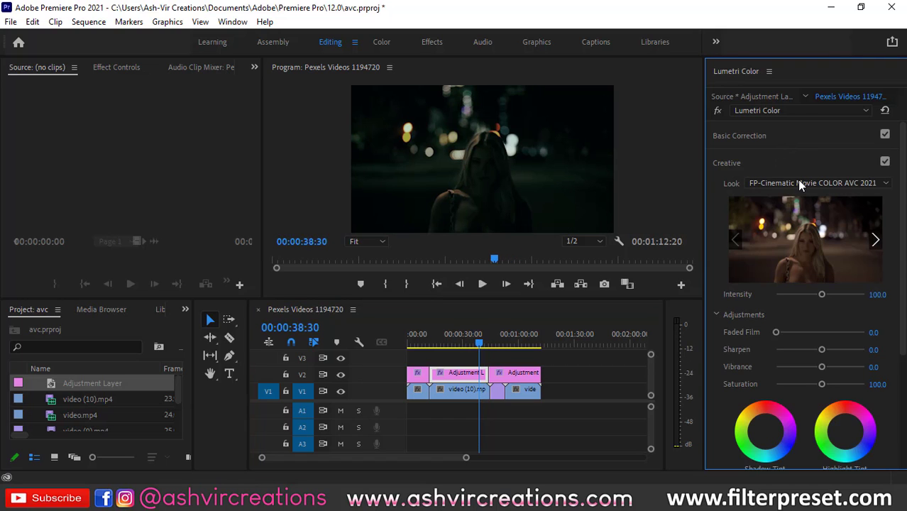
pyautogui.click(885, 161)
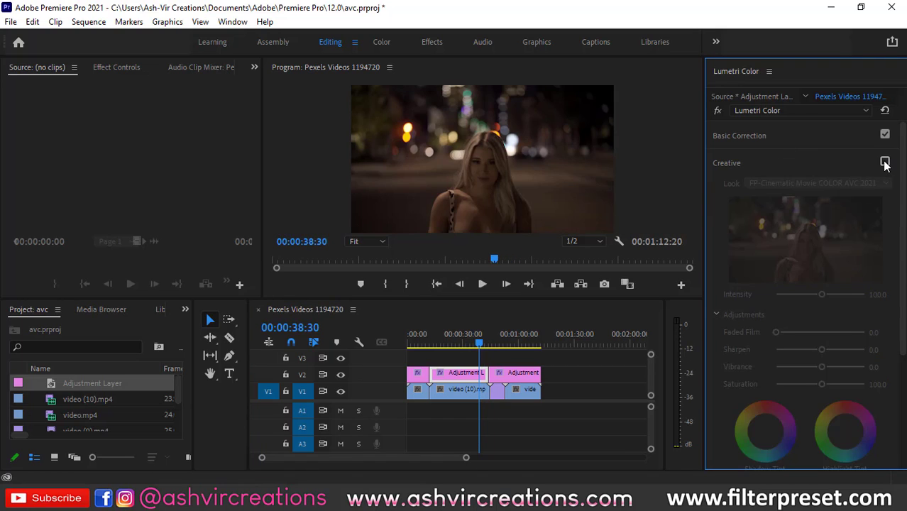
pyautogui.click(885, 161)
pyautogui.click(828, 164)
# Step: In Basic Correction set Exposure 3.1, Contrast 20.9 and Highlights 31.3
pyautogui.click(772, 137)
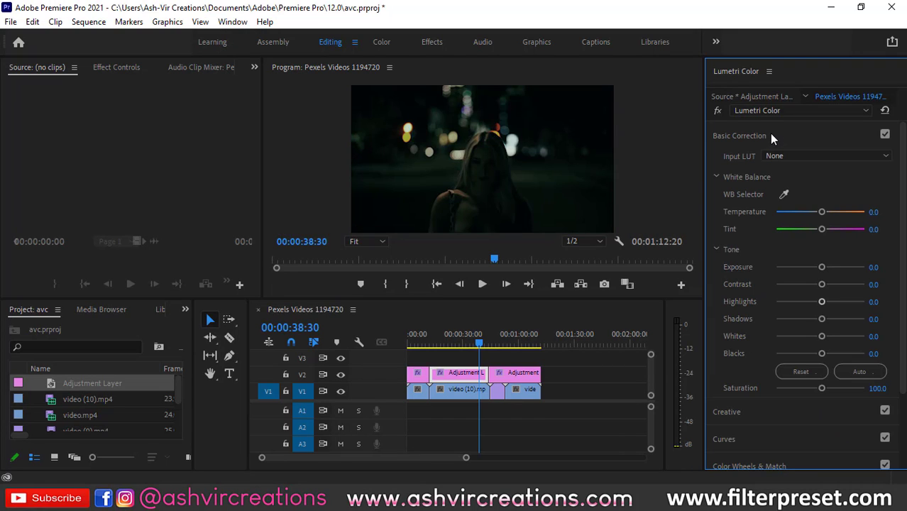
pyautogui.moveTo(823, 266); pyautogui.dragTo(837, 268)
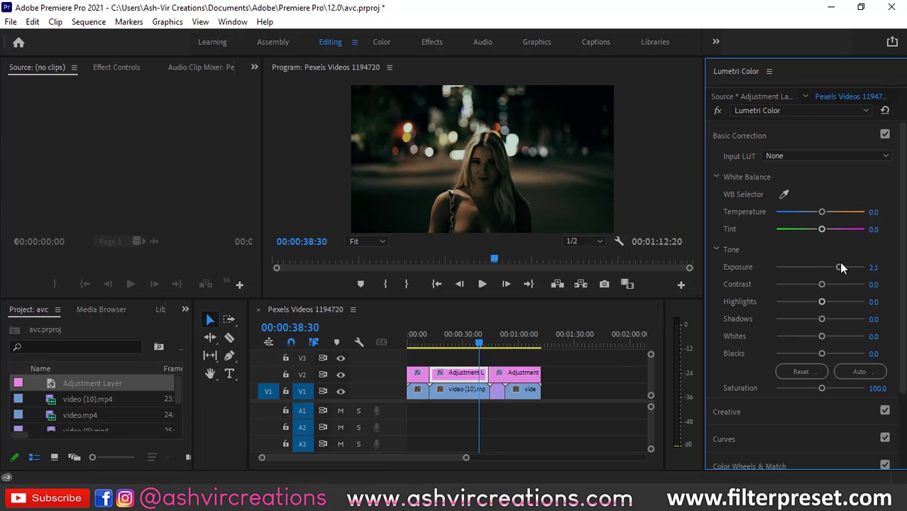
pyautogui.moveTo(840, 267); pyautogui.dragTo(848, 267)
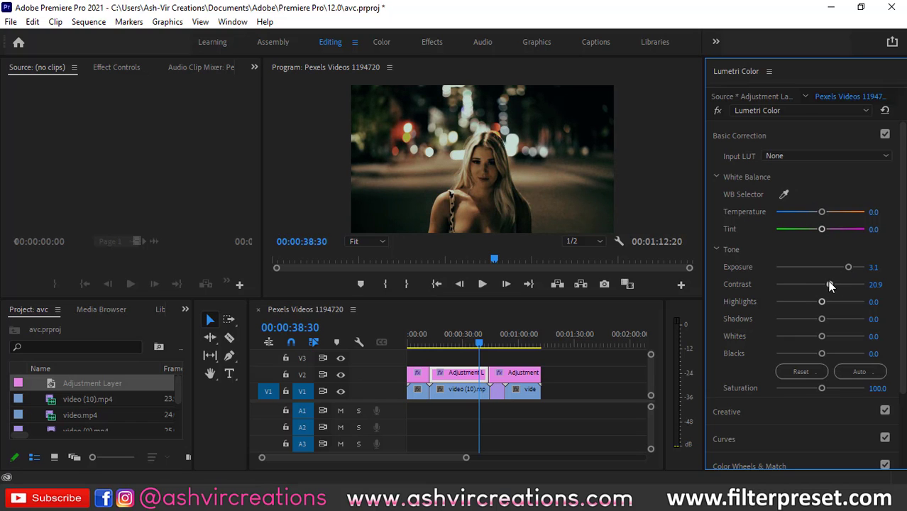
pyautogui.moveTo(822, 305); pyautogui.dragTo(833, 305)
pyautogui.moveTo(481, 344); pyautogui.dragTo(464, 341)
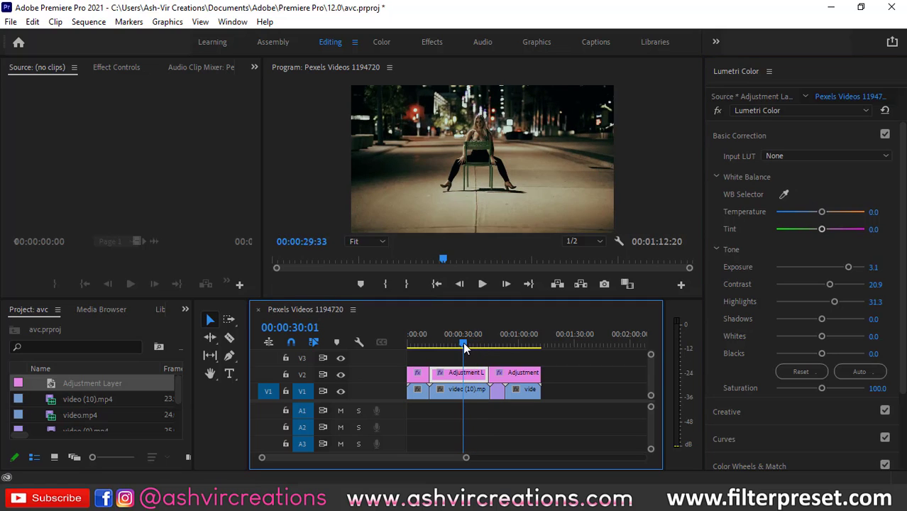
pyautogui.click(772, 135)
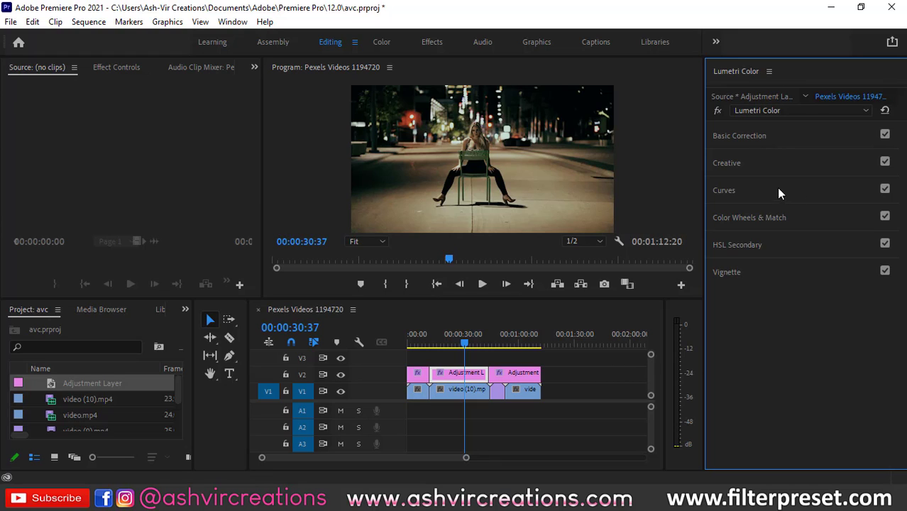
# Step: Toggle Basic Correction and the cinematic Creative look off and on to compare the chair shot
pyautogui.click(884, 134)
pyautogui.click(884, 135)
pyautogui.click(884, 135)
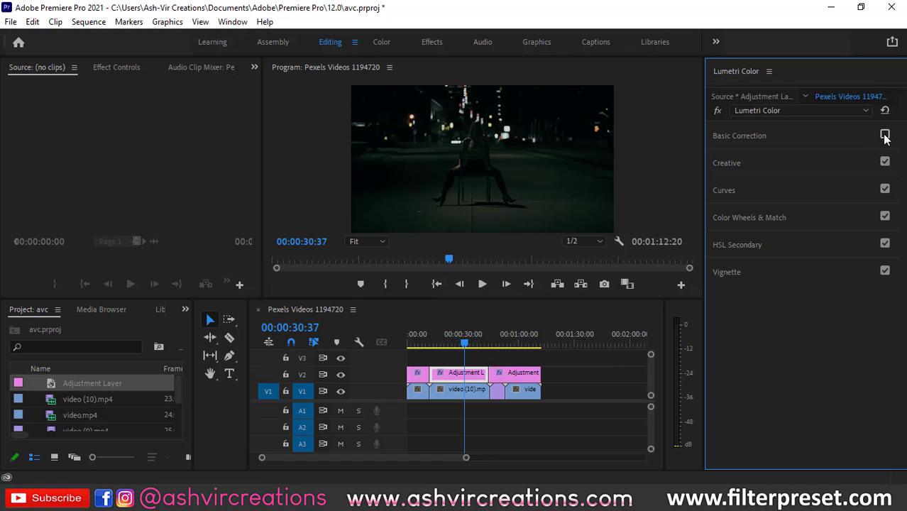
pyautogui.click(884, 135)
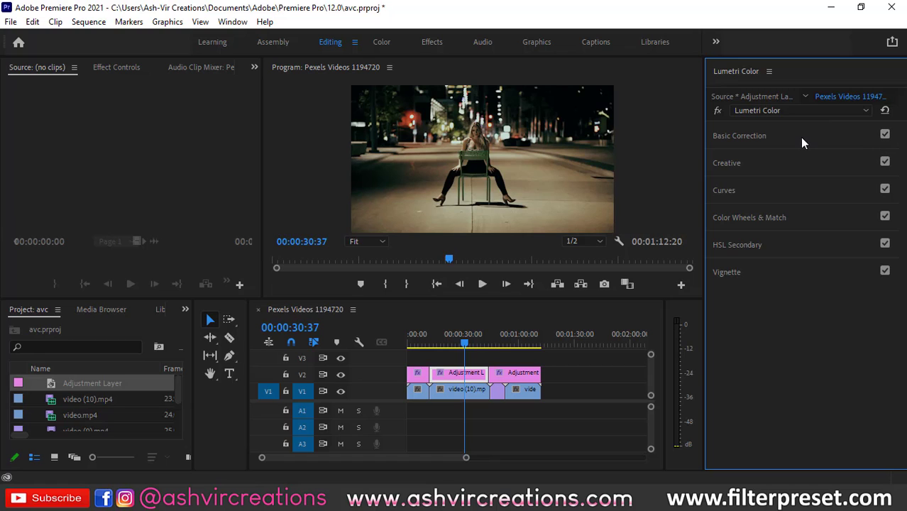
pyautogui.click(884, 162)
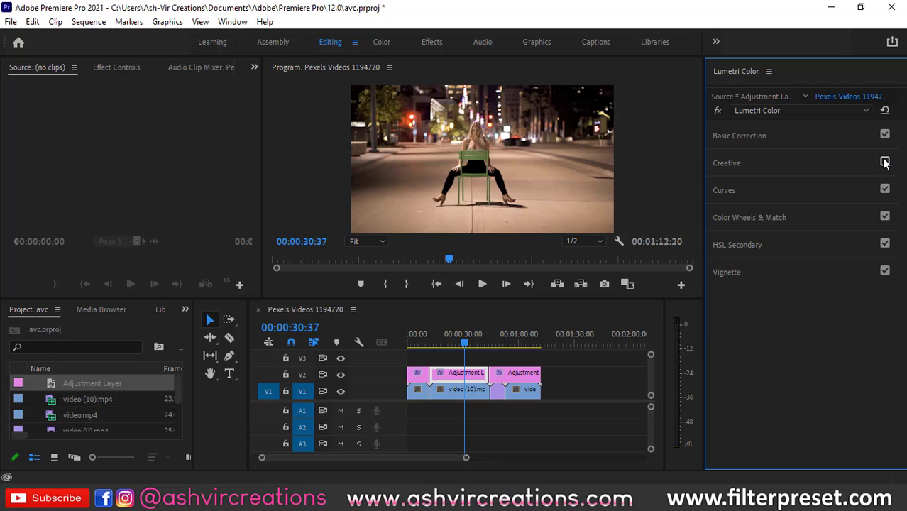
pyautogui.click(884, 162)
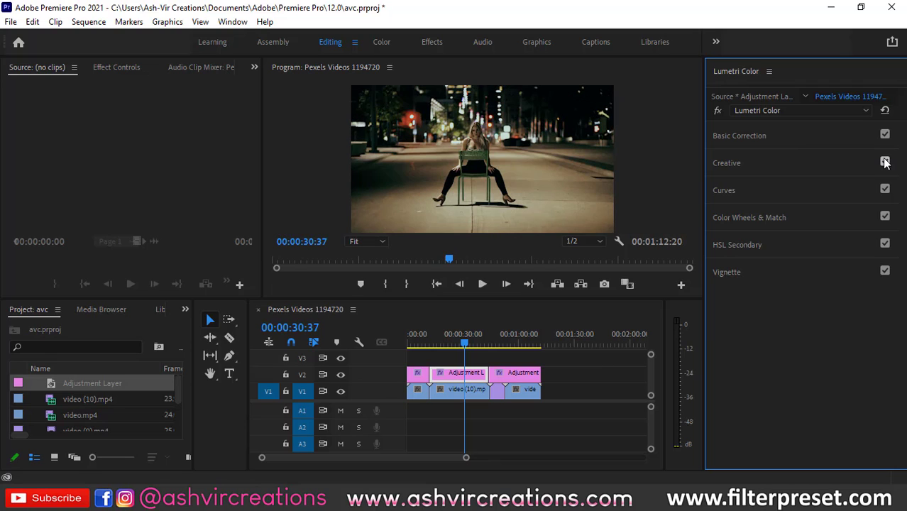
pyautogui.click(884, 163)
pyautogui.click(884, 161)
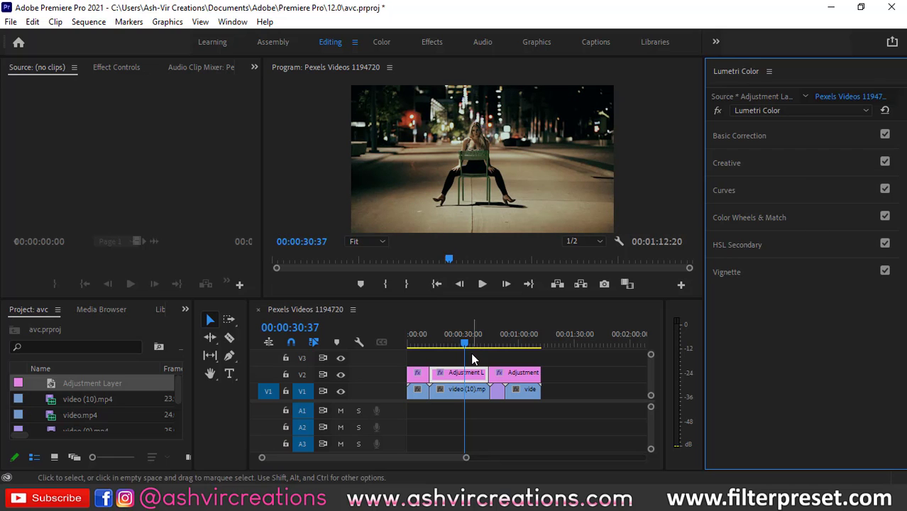
# Step: Recompare both corrections later in the chair shot, then scrub to the next shot and select its adjustment layer
pyautogui.moveTo(465, 344); pyautogui.dragTo(471, 343)
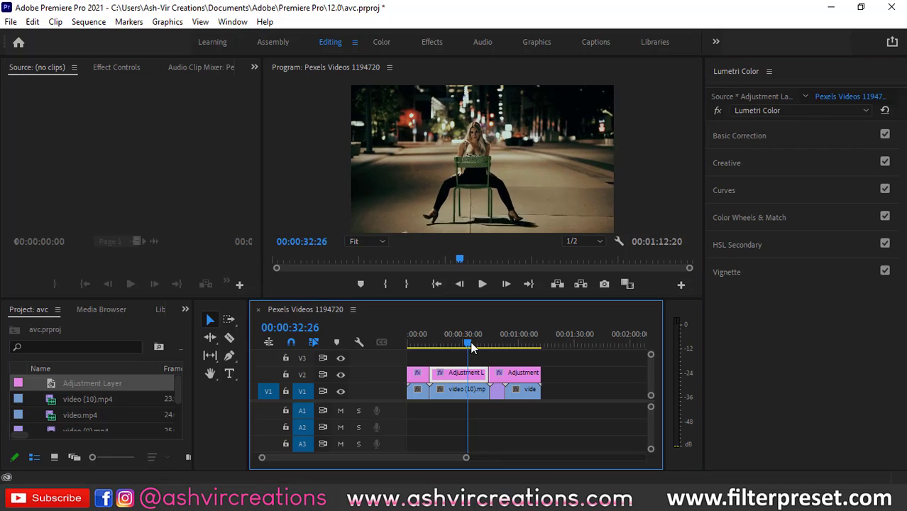
pyautogui.click(884, 162)
pyautogui.click(885, 163)
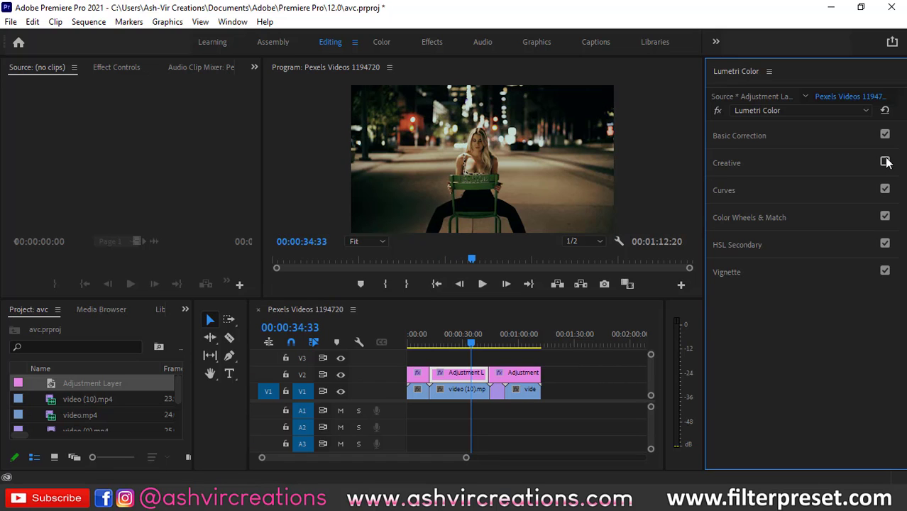
pyautogui.click(885, 135)
pyautogui.click(884, 135)
pyautogui.click(885, 136)
pyautogui.click(885, 136)
pyautogui.click(885, 136)
pyautogui.click(884, 136)
pyautogui.moveTo(495, 337)
pyautogui.mouseDown()
pyautogui.moveTo(513, 345)
pyautogui.moveTo(504, 345)
pyautogui.mouseUp()
pyautogui.click(527, 376)
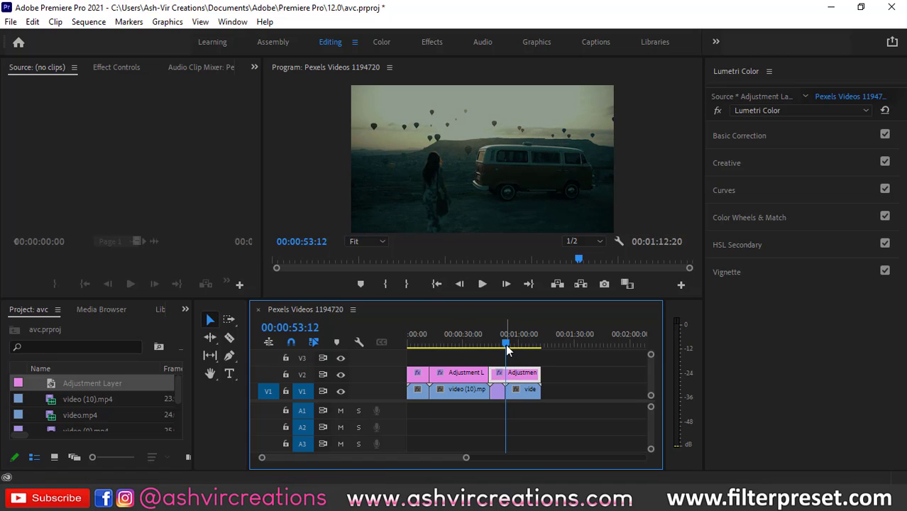
# Step: Cut the V2 adjustment layer at 00:00:53:12, where the van shot begins
pyautogui.moveTo(506, 346); pyautogui.dragTo(507, 347)
pyautogui.press('c')
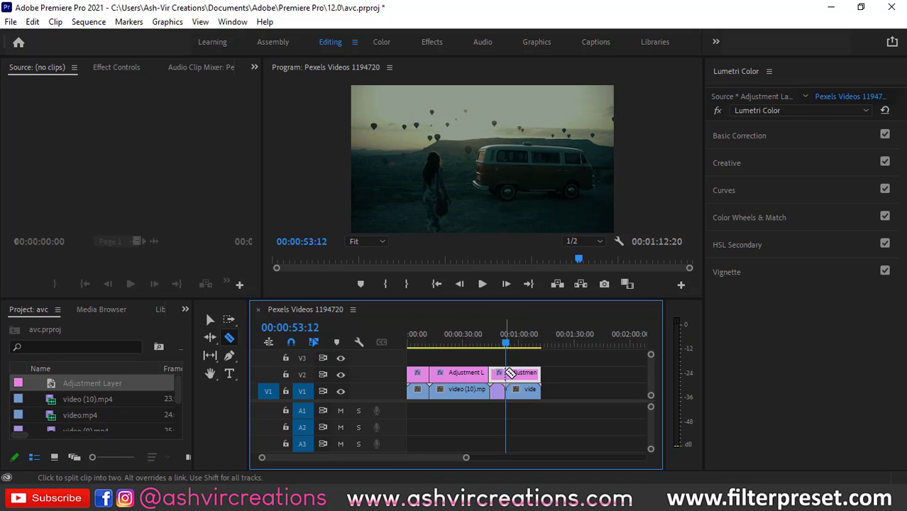
pyautogui.click(508, 373)
pyautogui.press('v')
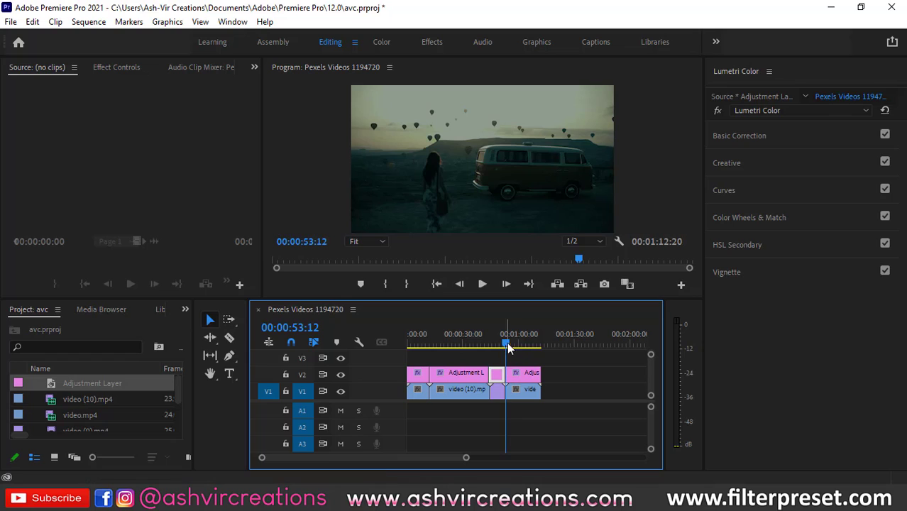
# Step: Select the new piece over the van shot and play it with the Creative look switched off
pyautogui.moveTo(507, 345); pyautogui.dragTo(518, 346)
pyautogui.click(531, 376)
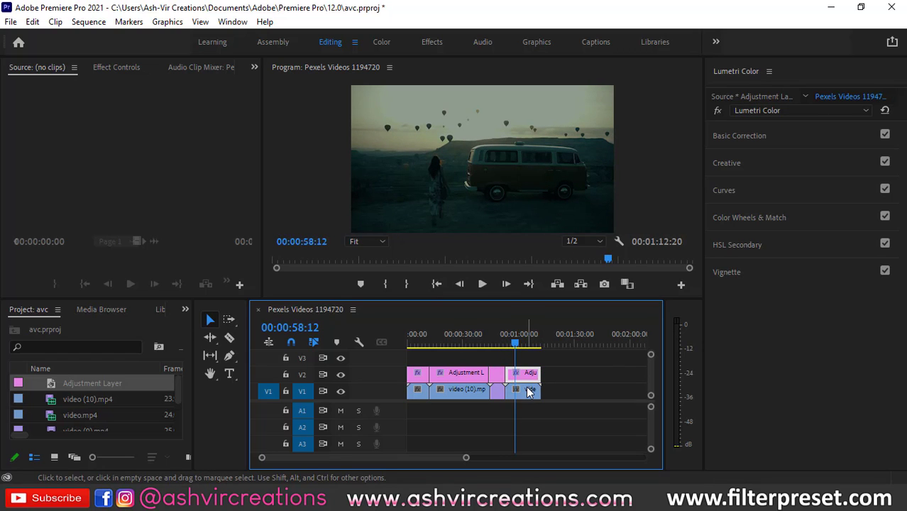
pyautogui.click(884, 162)
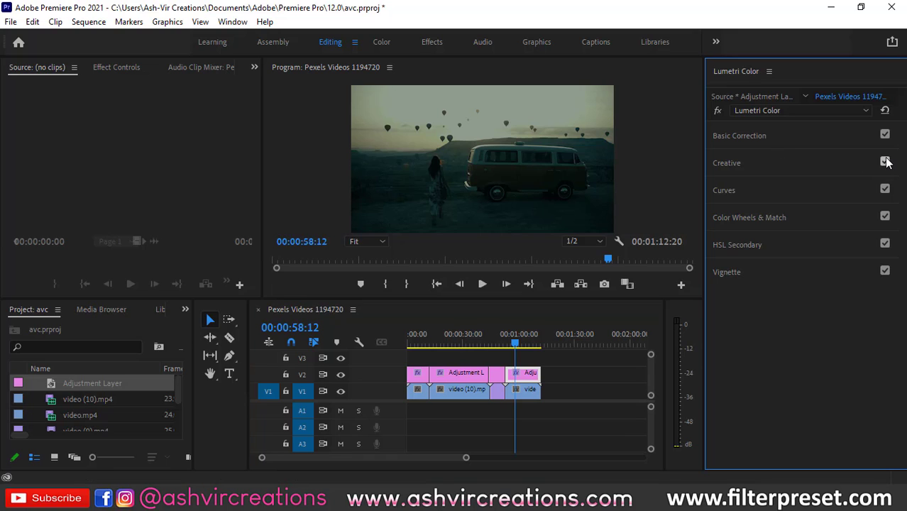
pyautogui.press('space')
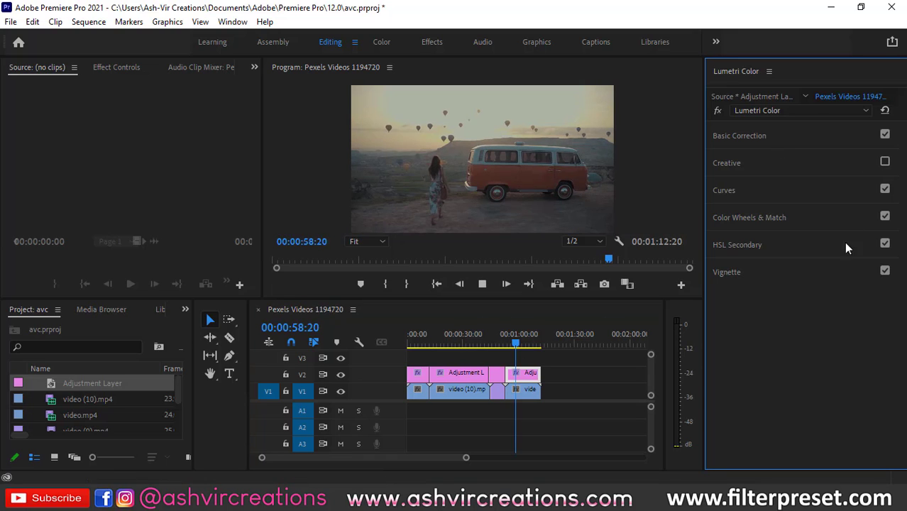
pyautogui.click(884, 162)
pyautogui.click(885, 162)
pyautogui.press('space')
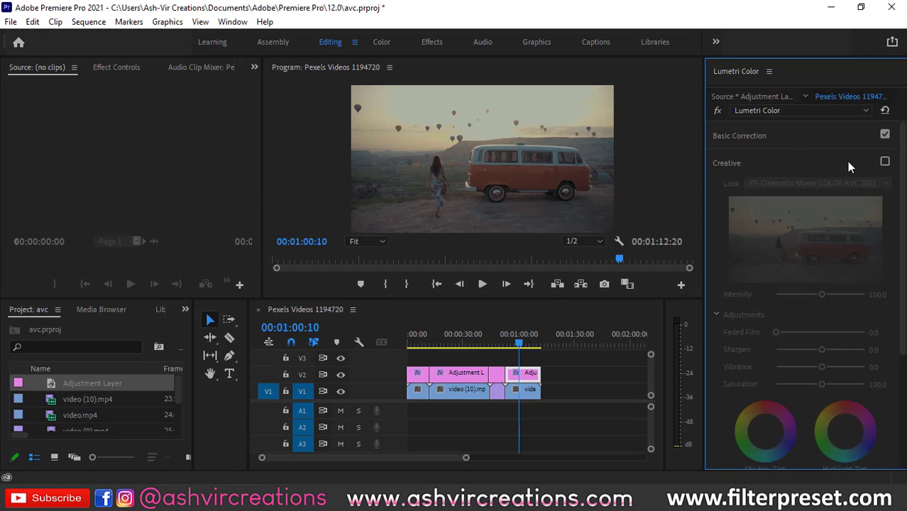
# Step: Turn the Creative look back on and raise the van shot's Exposure to 1.6
pyautogui.click(884, 162)
pyautogui.click(793, 140)
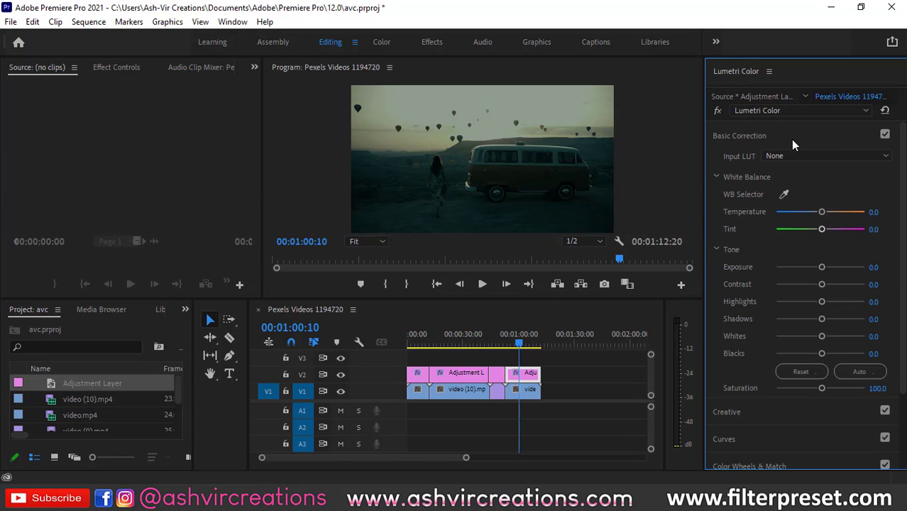
pyautogui.moveTo(821, 267); pyautogui.dragTo(833, 268)
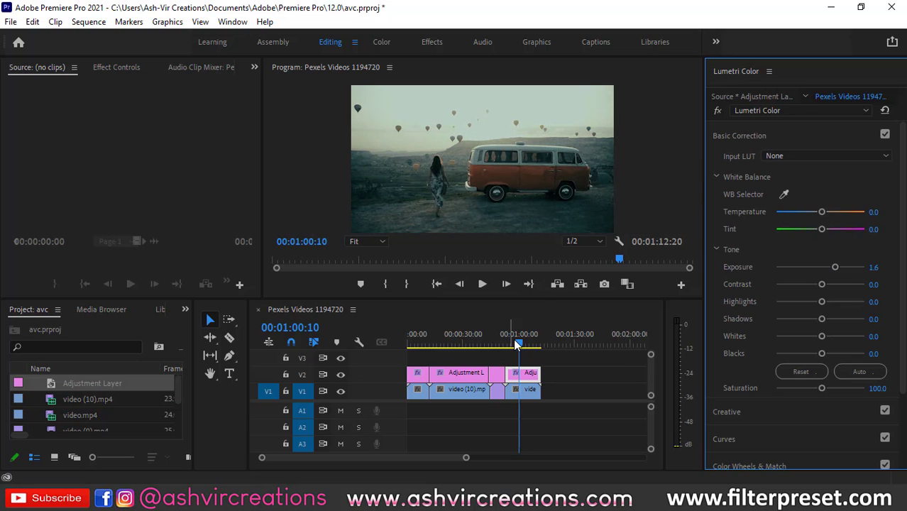
pyautogui.moveTo(515, 339); pyautogui.dragTo(530, 352)
pyautogui.moveTo(469, 462); pyautogui.dragTo(459, 464)
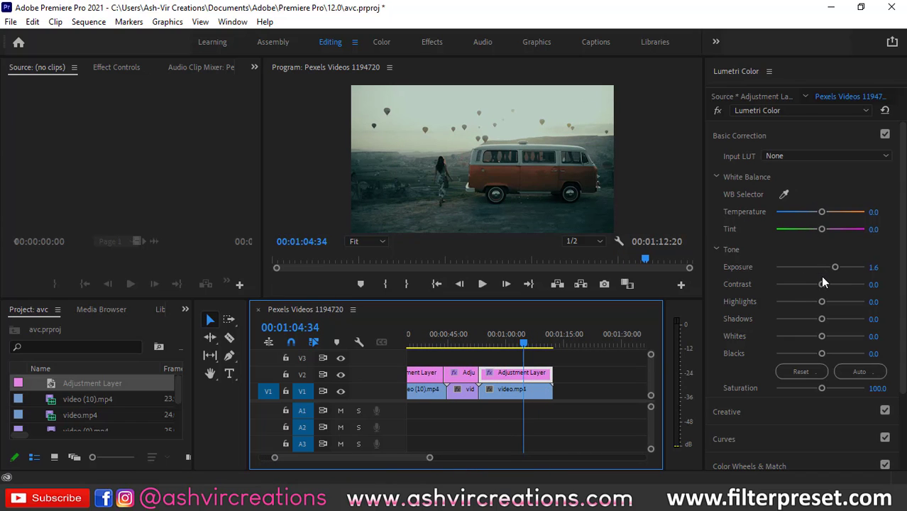
# Step: Set Contrast 35.8, Highlights 23.9, Shadows -17.9, Whites 16.4 and Blacks -1.5, then play the grade
pyautogui.moveTo(823, 283)
pyautogui.mouseDown()
pyautogui.moveTo(835, 285)
pyautogui.moveTo(828, 303)
pyautogui.moveTo(835, 319)
pyautogui.moveTo(804, 319)
pyautogui.moveTo(829, 339)
pyautogui.moveTo(818, 352)
pyautogui.mouseUp()
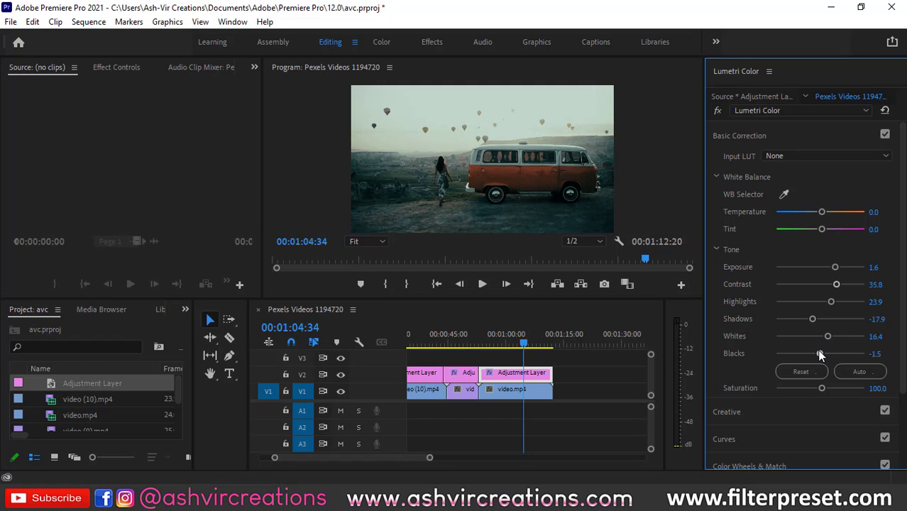
pyautogui.moveTo(523, 344); pyautogui.dragTo(482, 345)
pyautogui.click(768, 136)
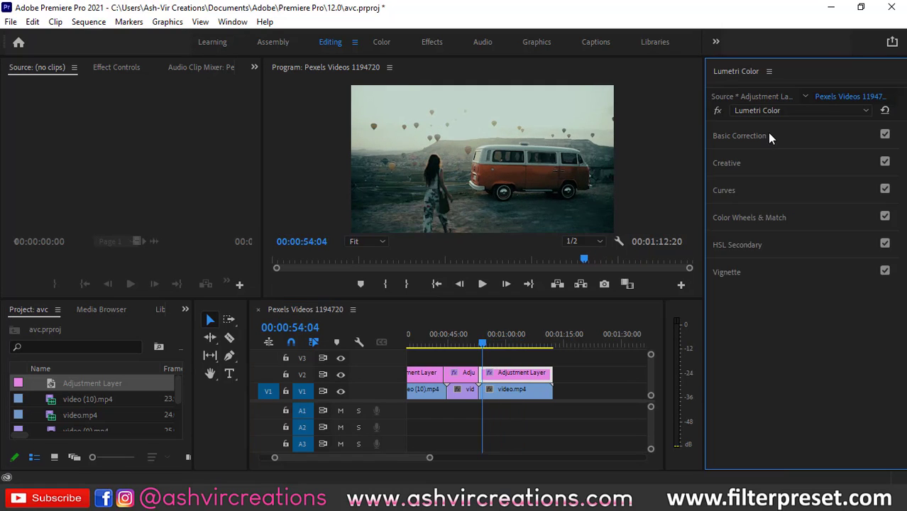
pyautogui.press('space')
# Step: Toggle Basic Correction and the Creative look off and on to compare, leaving both enabled
pyautogui.click(885, 135)
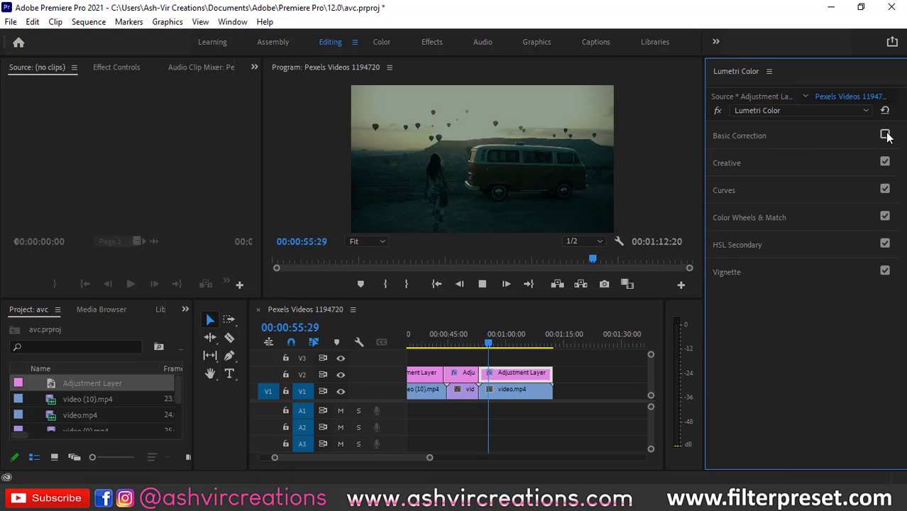
pyautogui.click(885, 135)
pyautogui.press('space')
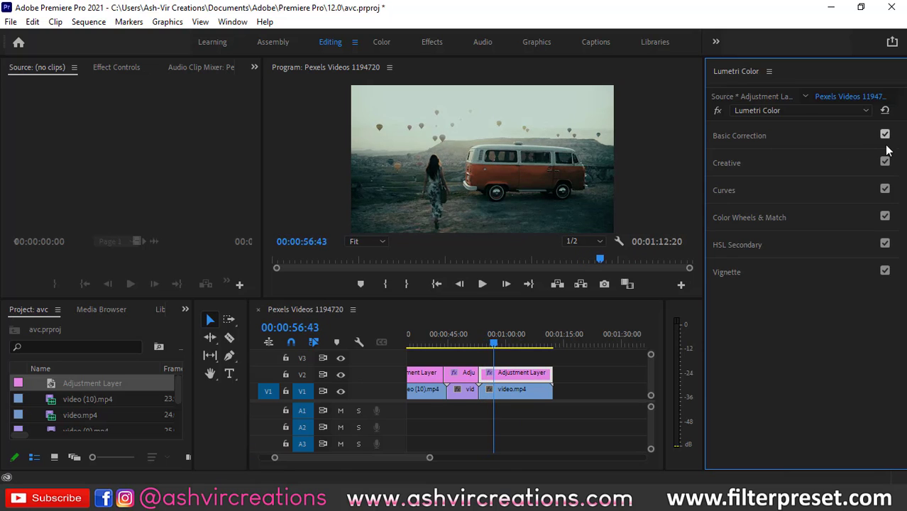
pyautogui.click(885, 135)
pyautogui.click(885, 162)
pyautogui.click(884, 163)
pyautogui.click(884, 162)
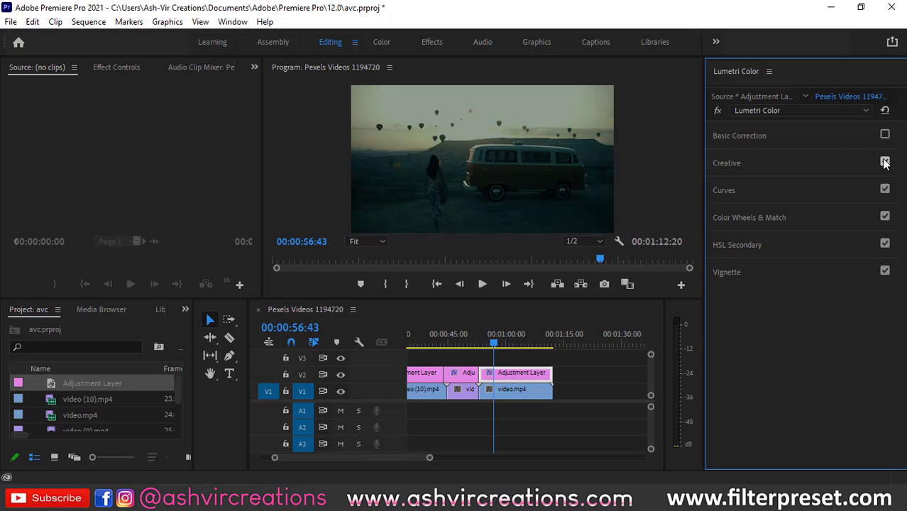
pyautogui.click(885, 163)
pyautogui.click(885, 162)
pyautogui.click(884, 136)
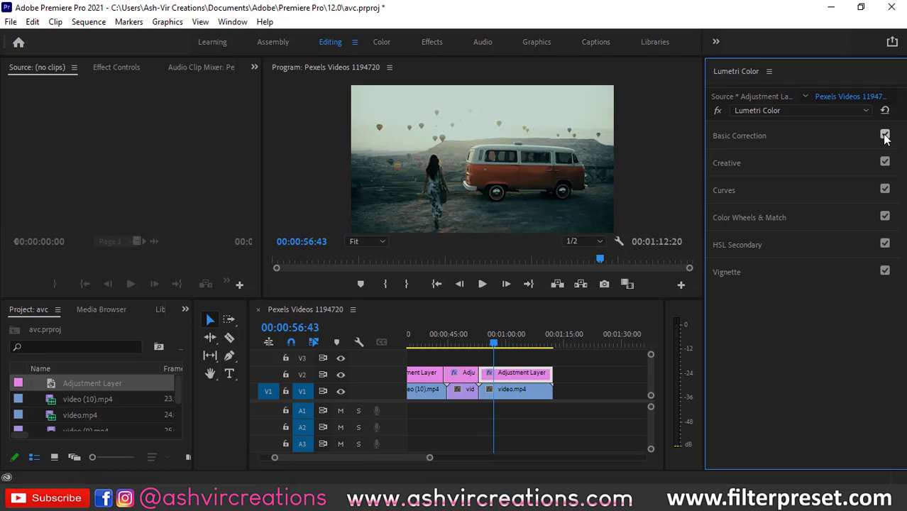
# Step: Flick Basic Correction off and on repeatedly during playback, ending with it enabled
pyautogui.click(885, 136)
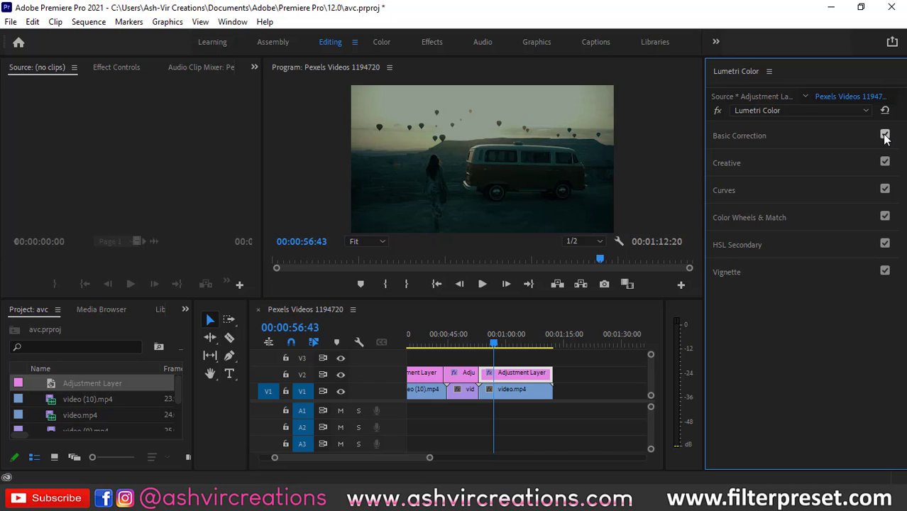
pyautogui.press('space')
pyautogui.click(885, 135)
pyautogui.click(885, 135)
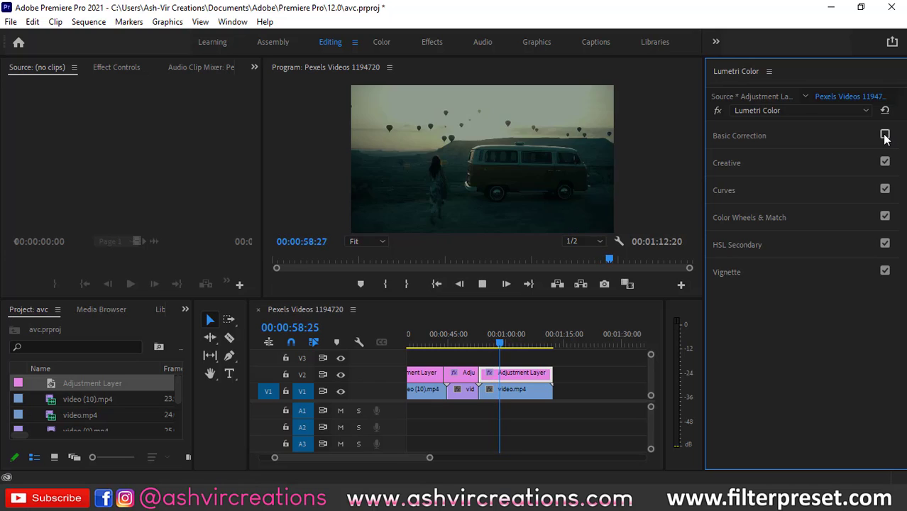
pyautogui.click(885, 136)
pyautogui.click(885, 135)
pyautogui.click(884, 136)
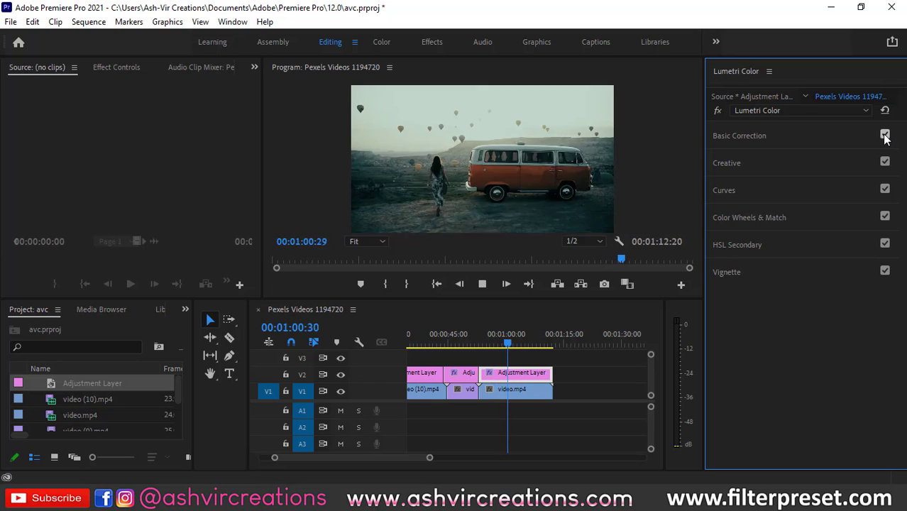
pyautogui.click(885, 135)
pyautogui.click(885, 136)
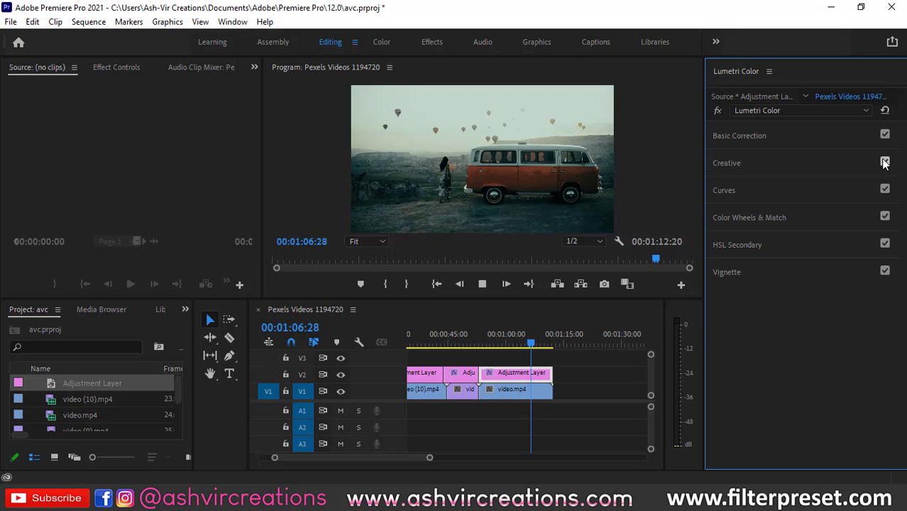
# Step: Compare the grade during playback by toggling Basic Correction and the Creative look off and on
pyautogui.click(885, 163)
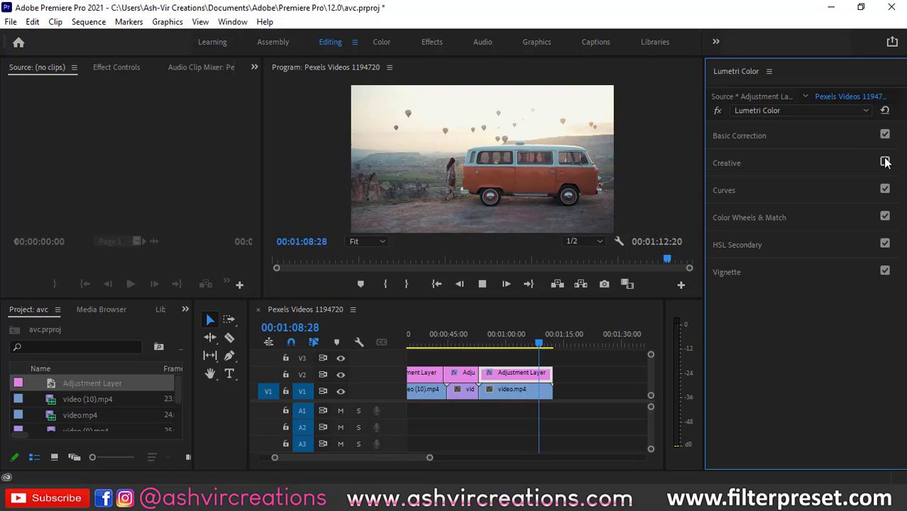
pyautogui.click(886, 163)
pyautogui.click(517, 344)
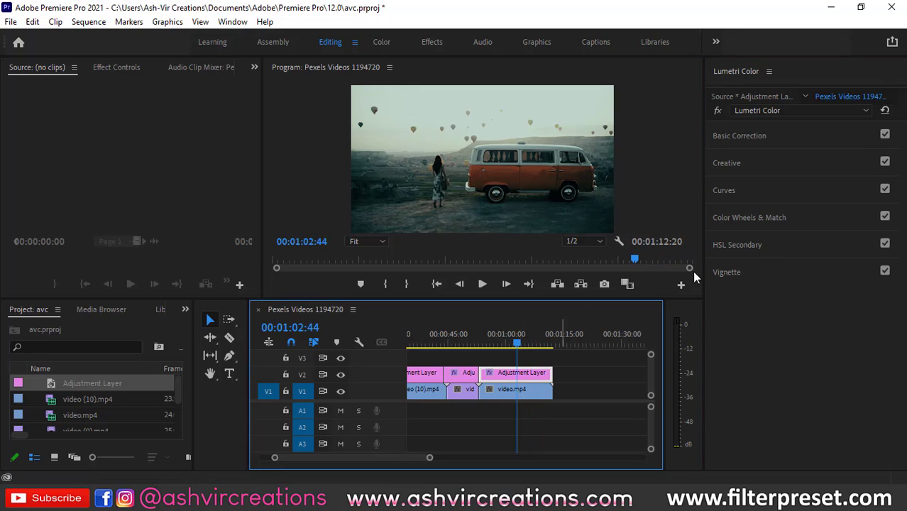
pyautogui.press('space')
pyautogui.click(885, 136)
pyautogui.click(885, 135)
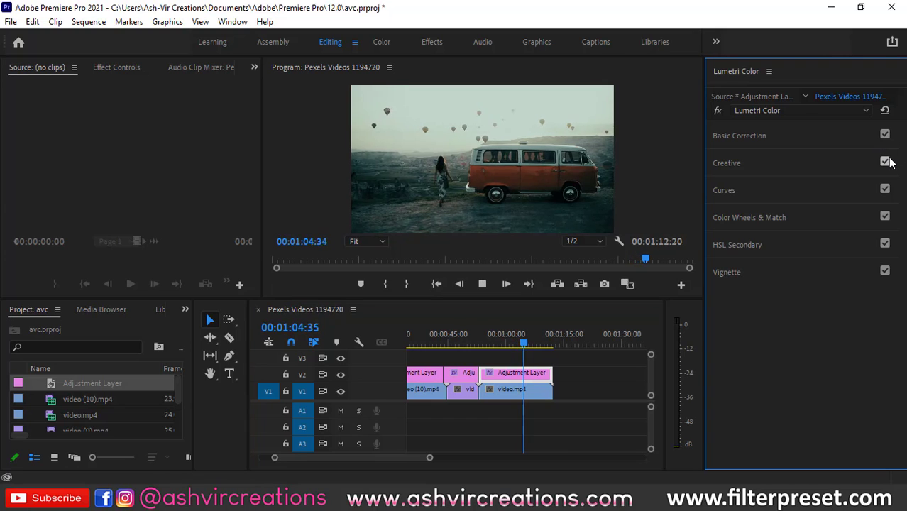
pyautogui.click(888, 162)
pyautogui.click(888, 162)
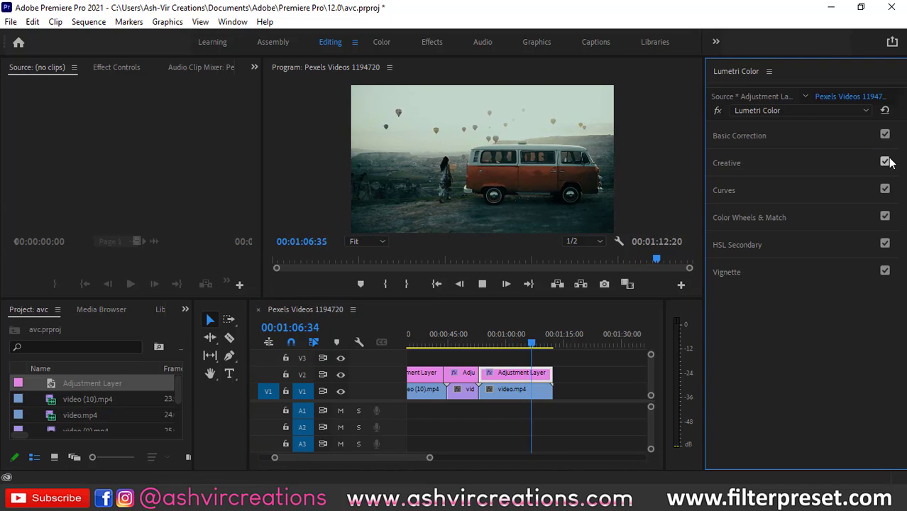
pyautogui.press('space')
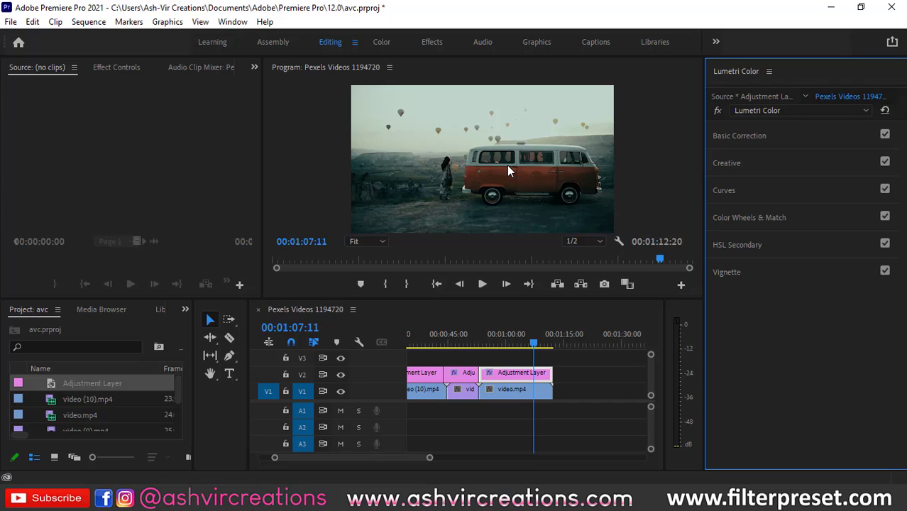
# Step: Check Basic Correction off and on twice more, then leave the Creative look switched off
pyautogui.click(883, 135)
pyautogui.click(884, 136)
pyautogui.click(885, 135)
pyautogui.click(885, 135)
pyautogui.click(884, 162)
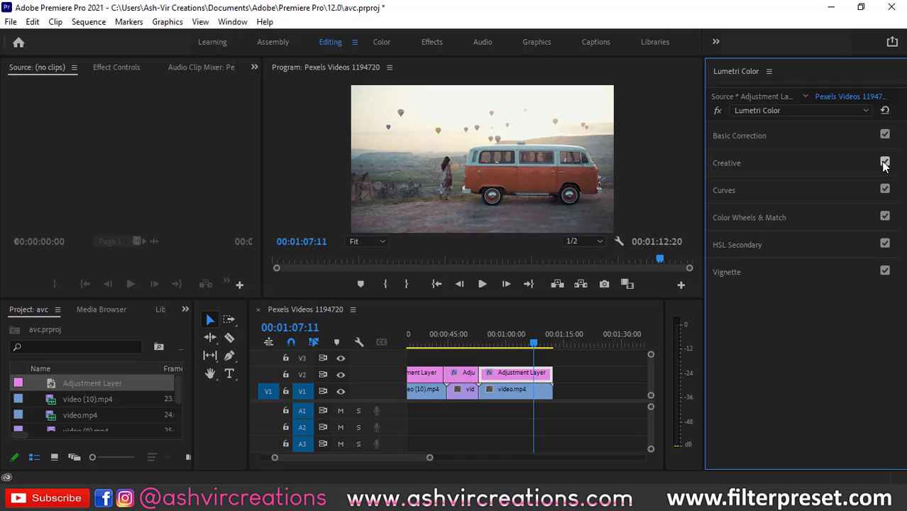
# Step: Re-enable Creative and set the vignette to Amount -0.6, Midpoint 12.7, Roundness 11.9, Feather 100
pyautogui.click(884, 163)
pyautogui.click(725, 273)
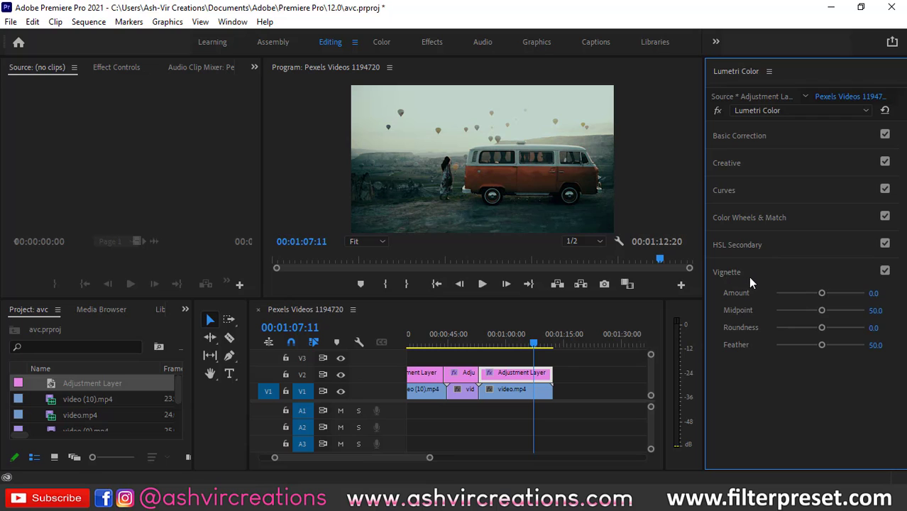
pyautogui.click(503, 373)
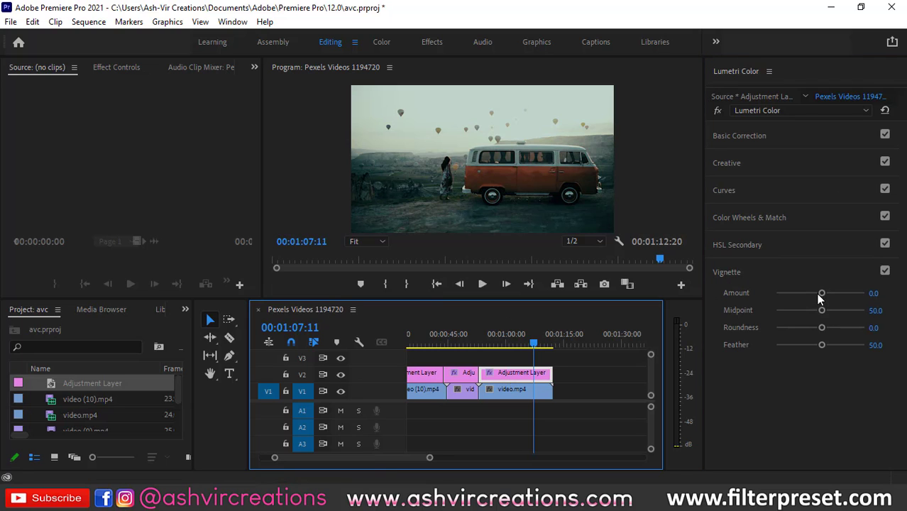
pyautogui.moveTo(820, 293); pyautogui.dragTo(786, 310)
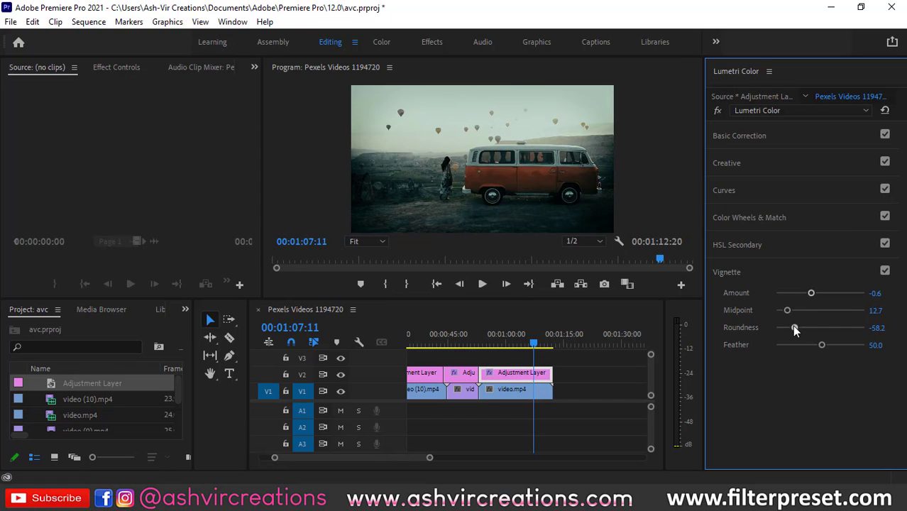
pyautogui.moveTo(820, 327)
pyautogui.mouseDown()
pyautogui.moveTo(830, 327)
pyautogui.moveTo(794, 345)
pyautogui.moveTo(826, 345)
pyautogui.mouseUp()
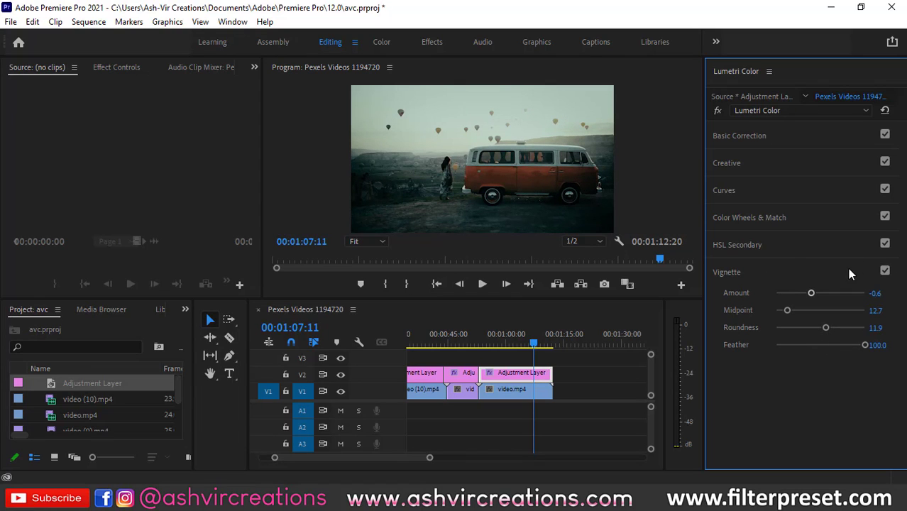
# Step: Toggle the vignette off and on to compare, briefly expanding HSL Secondary
pyautogui.click(885, 270)
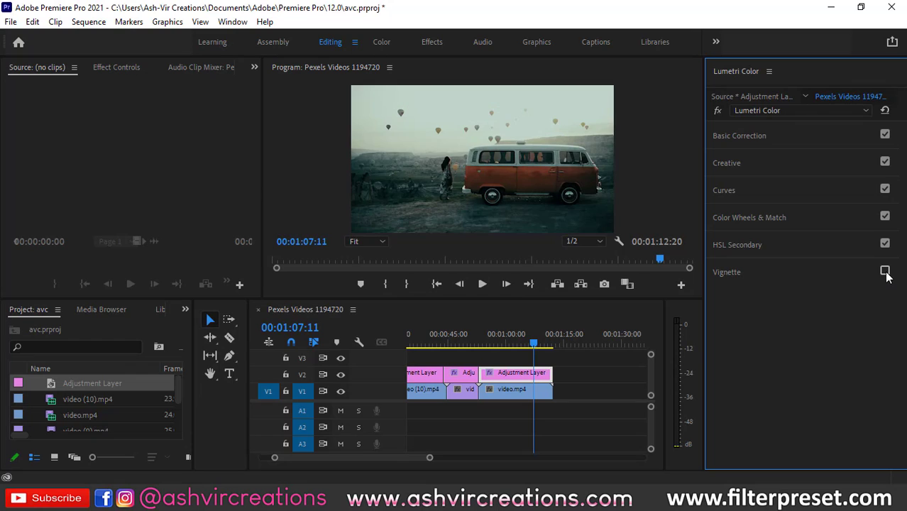
pyautogui.click(885, 271)
pyautogui.click(754, 244)
pyautogui.click(755, 244)
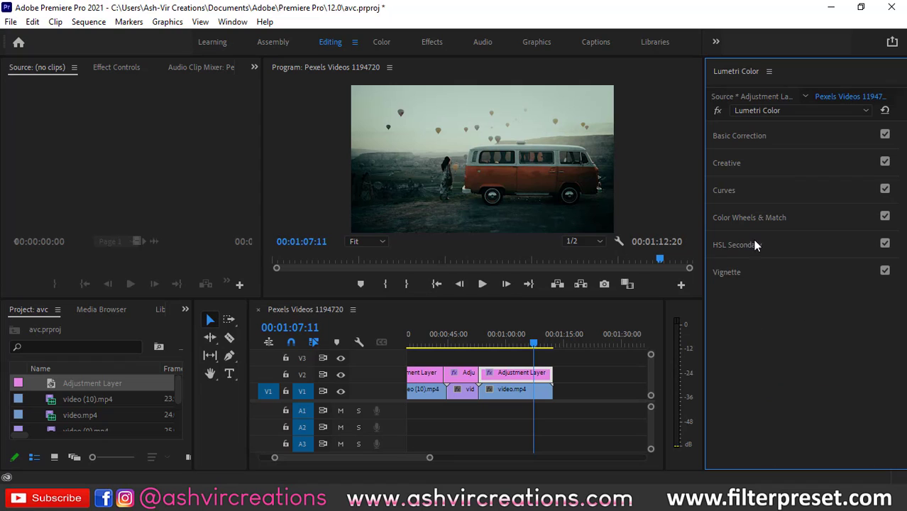
# Step: Raise Creative Sharpen to 29.9 and move the playhead back to 00:01:00:49
pyautogui.click(761, 163)
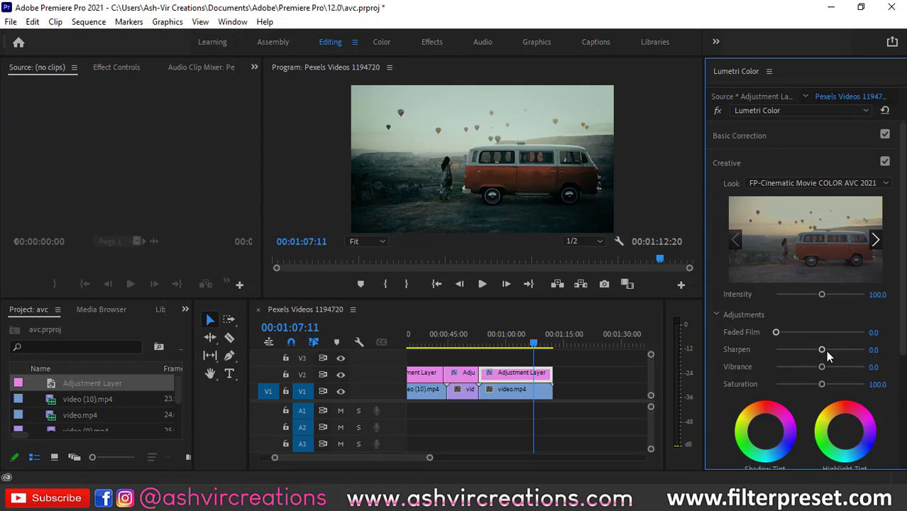
pyautogui.moveTo(822, 349); pyautogui.dragTo(828, 350)
pyautogui.click(785, 164)
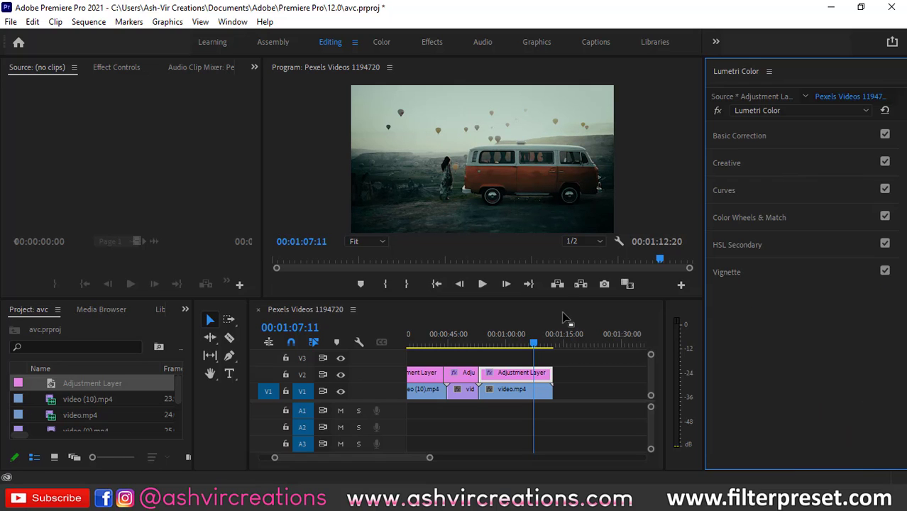
pyautogui.moveTo(534, 347); pyautogui.dragTo(511, 344)
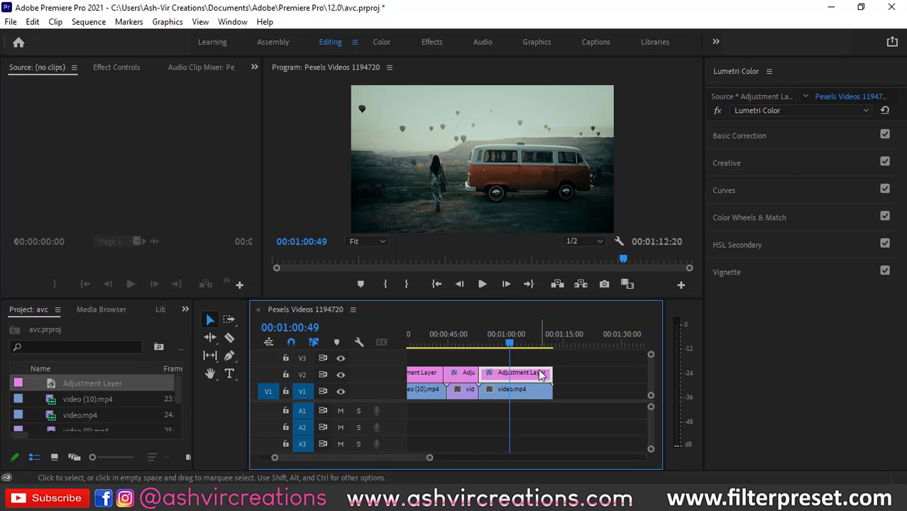
pyautogui.click(341, 373)
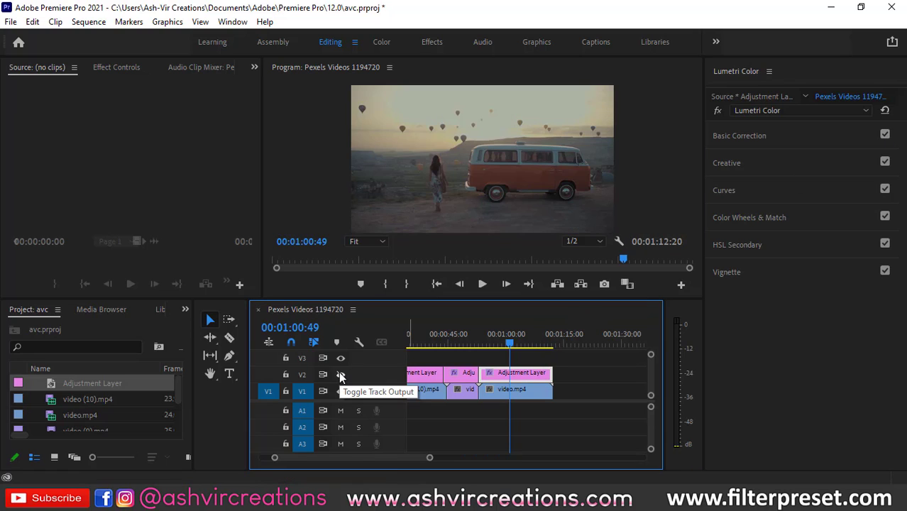
pyautogui.click(341, 374)
pyautogui.click(341, 374)
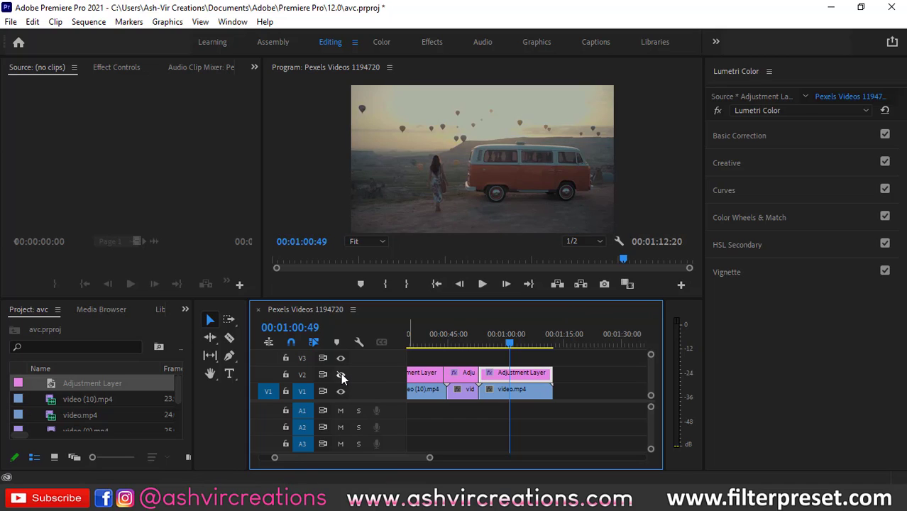
pyautogui.click(341, 374)
pyautogui.click(340, 374)
pyautogui.click(341, 374)
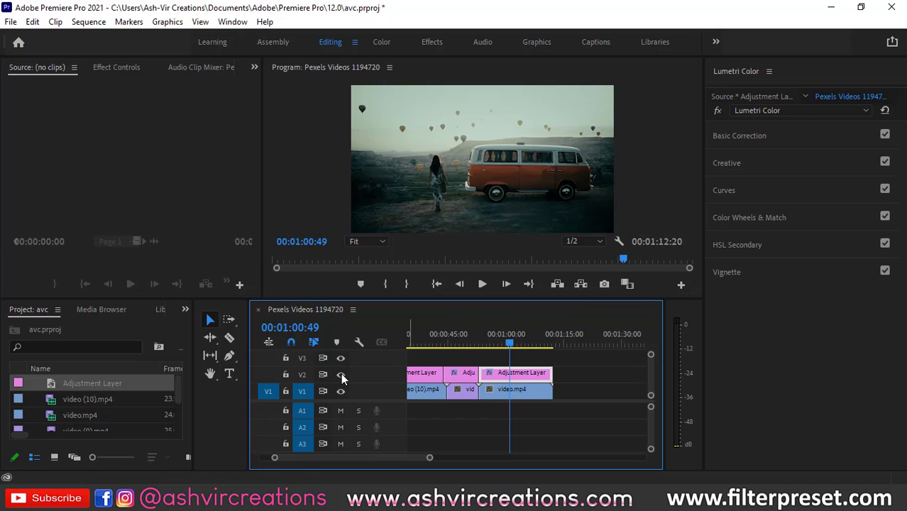
pyautogui.click(340, 374)
pyautogui.click(340, 374)
pyautogui.click(340, 375)
pyautogui.press('space')
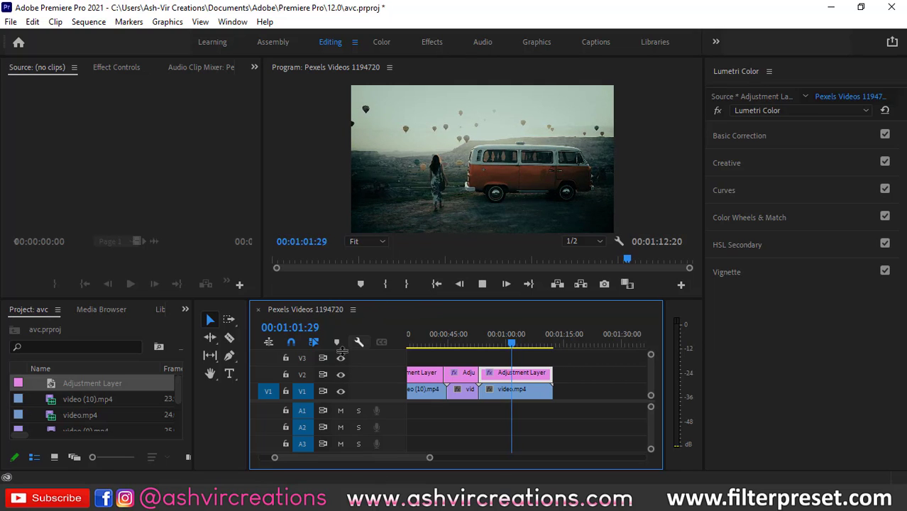
pyautogui.click(340, 374)
pyautogui.click(340, 374)
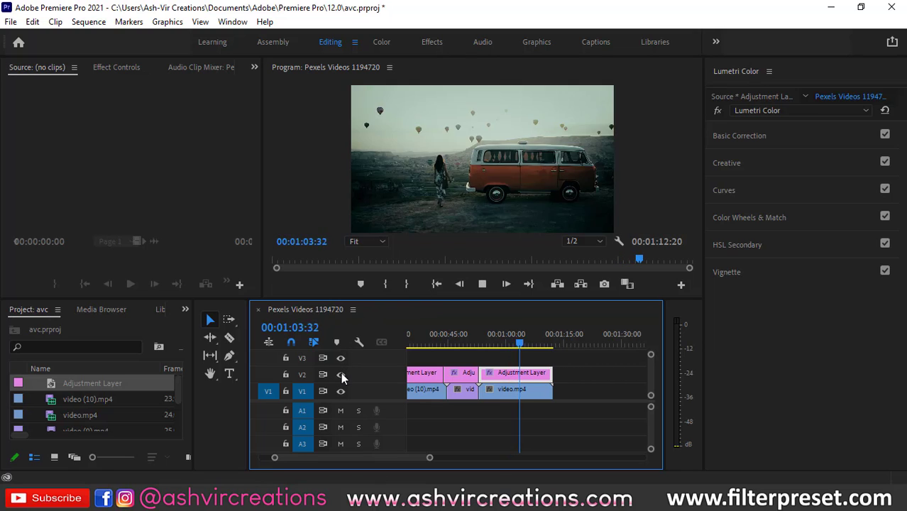
pyautogui.click(341, 374)
pyautogui.click(341, 374)
pyautogui.click(340, 374)
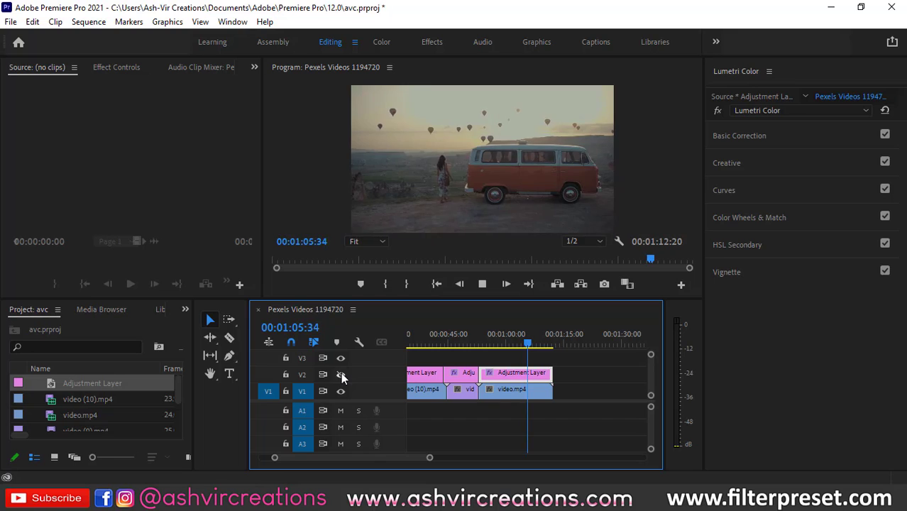
pyautogui.click(341, 374)
pyautogui.click(340, 374)
pyautogui.click(341, 373)
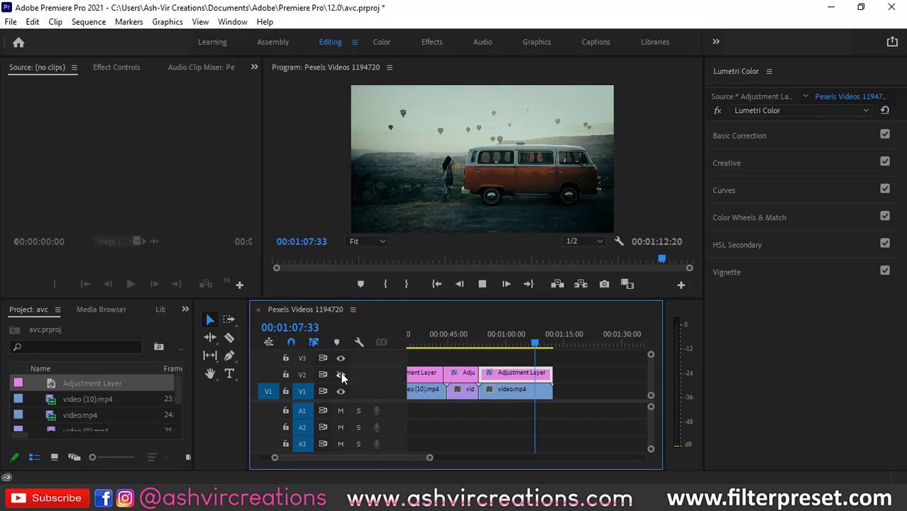
pyautogui.click(340, 374)
pyautogui.click(341, 374)
pyautogui.click(340, 373)
pyautogui.click(340, 374)
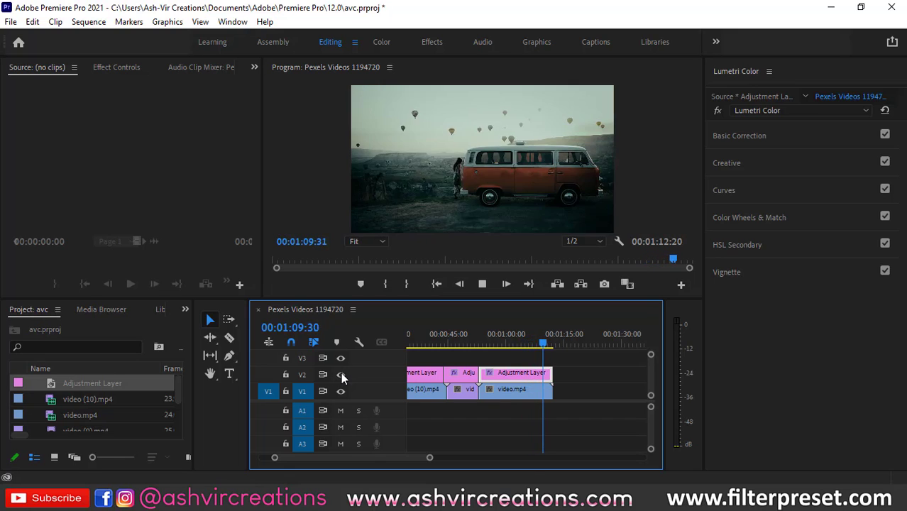
pyautogui.press('space')
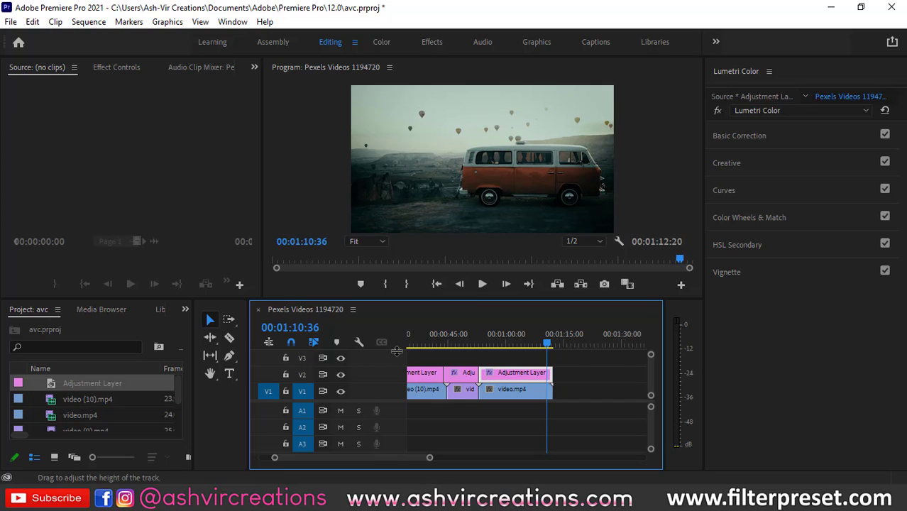
pyautogui.click(499, 345)
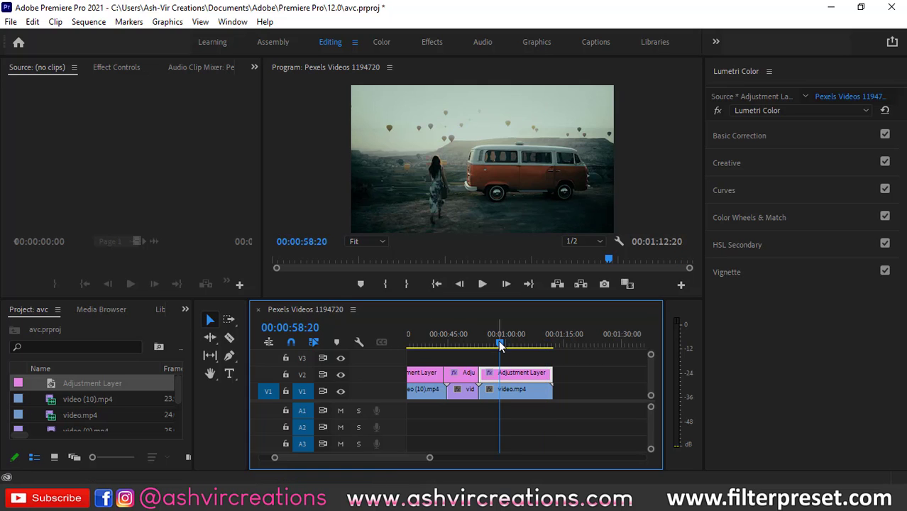
pyautogui.moveTo(498, 342); pyautogui.dragTo(485, 343)
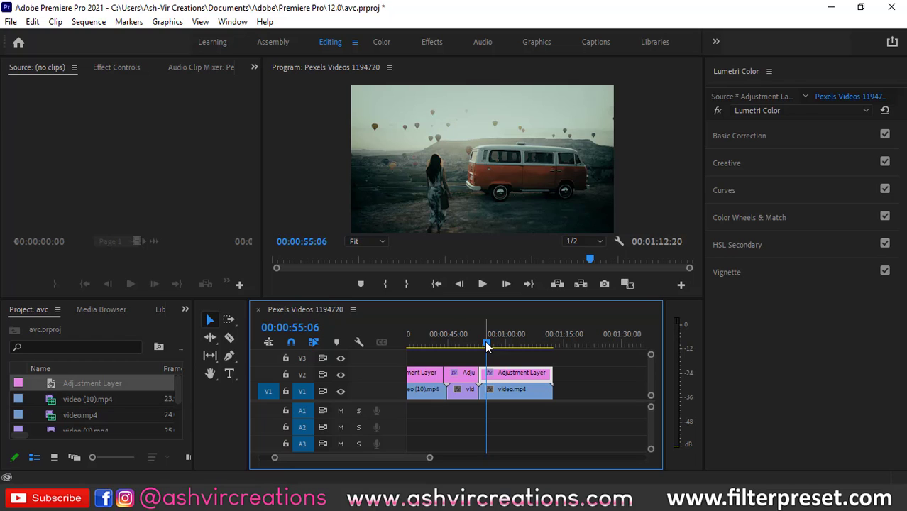
pyautogui.click(341, 374)
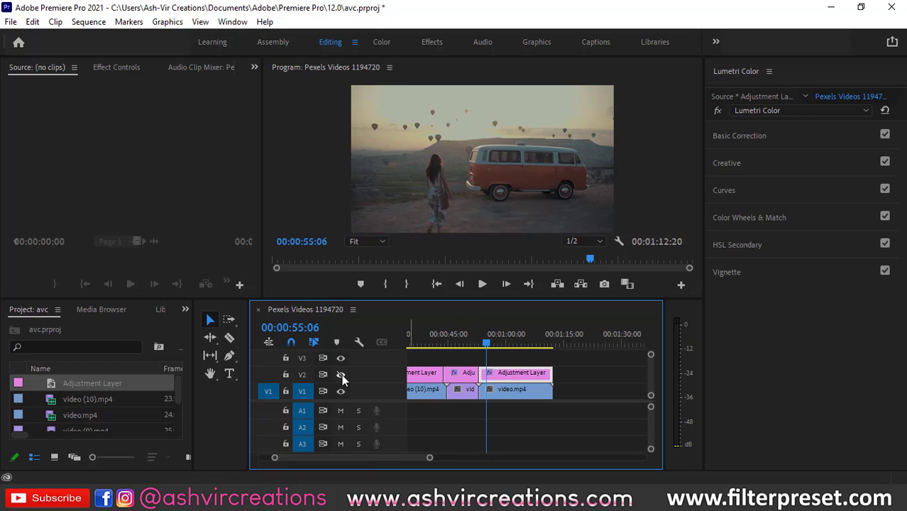
pyautogui.click(340, 375)
pyautogui.click(341, 375)
pyautogui.click(341, 374)
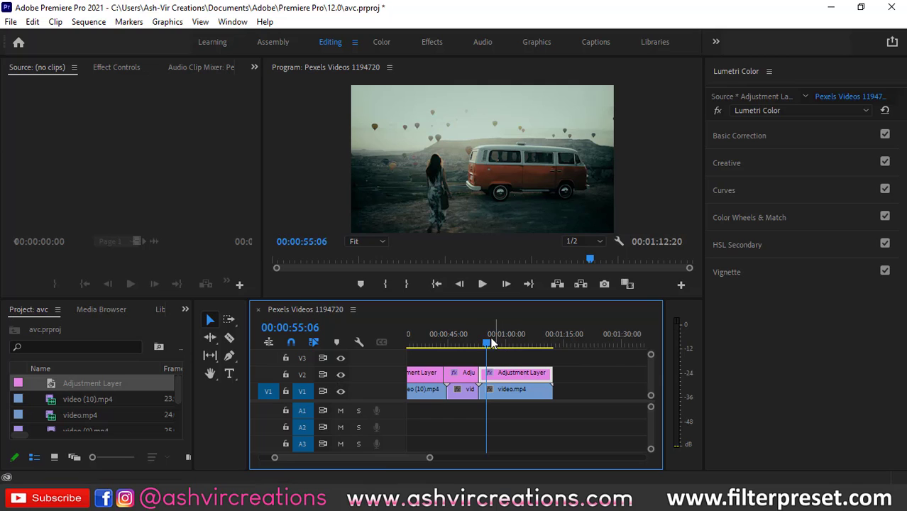
pyautogui.moveTo(489, 345); pyautogui.dragTo(504, 343)
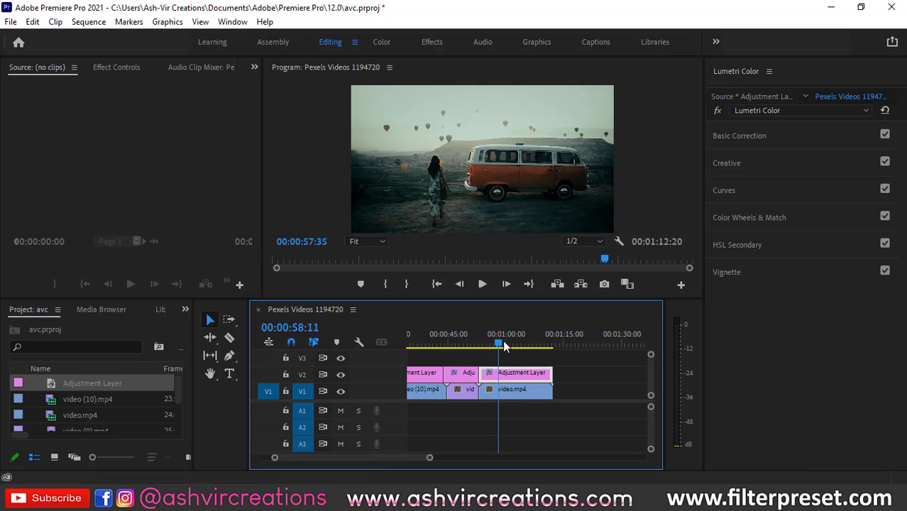
pyautogui.press('space')
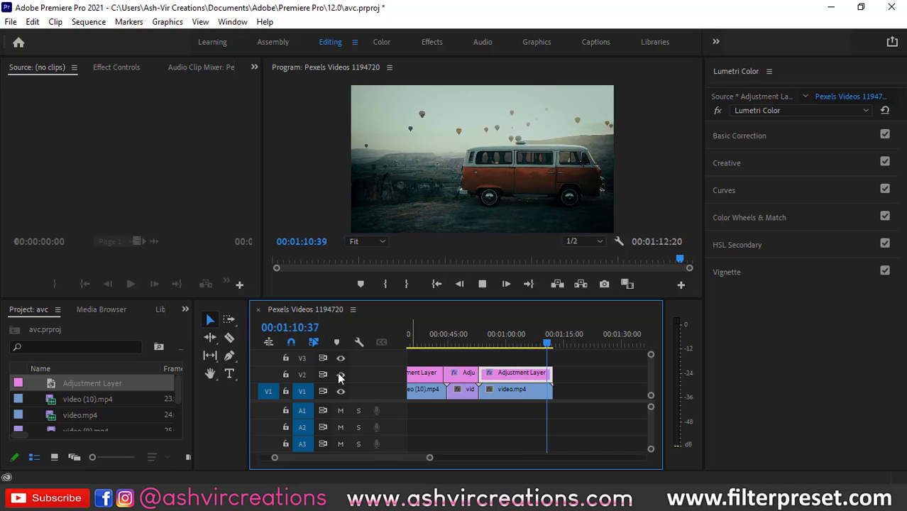
pyautogui.press('space')
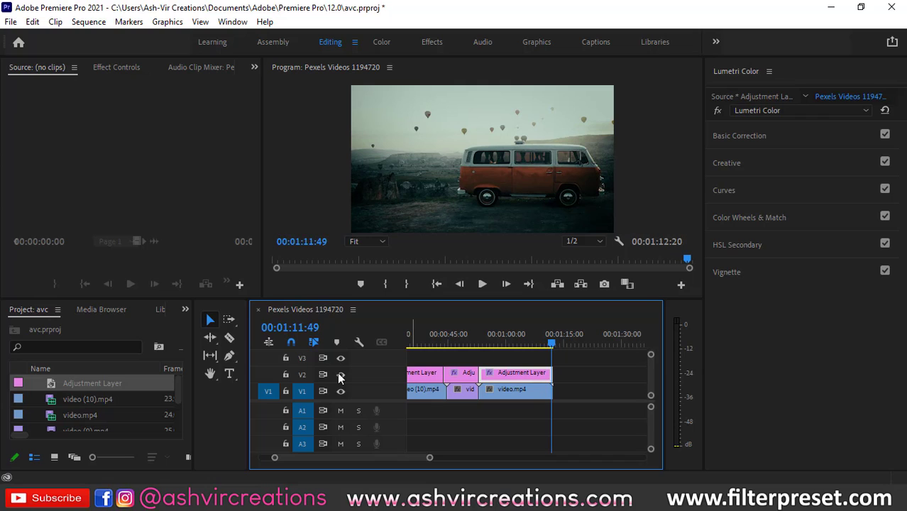